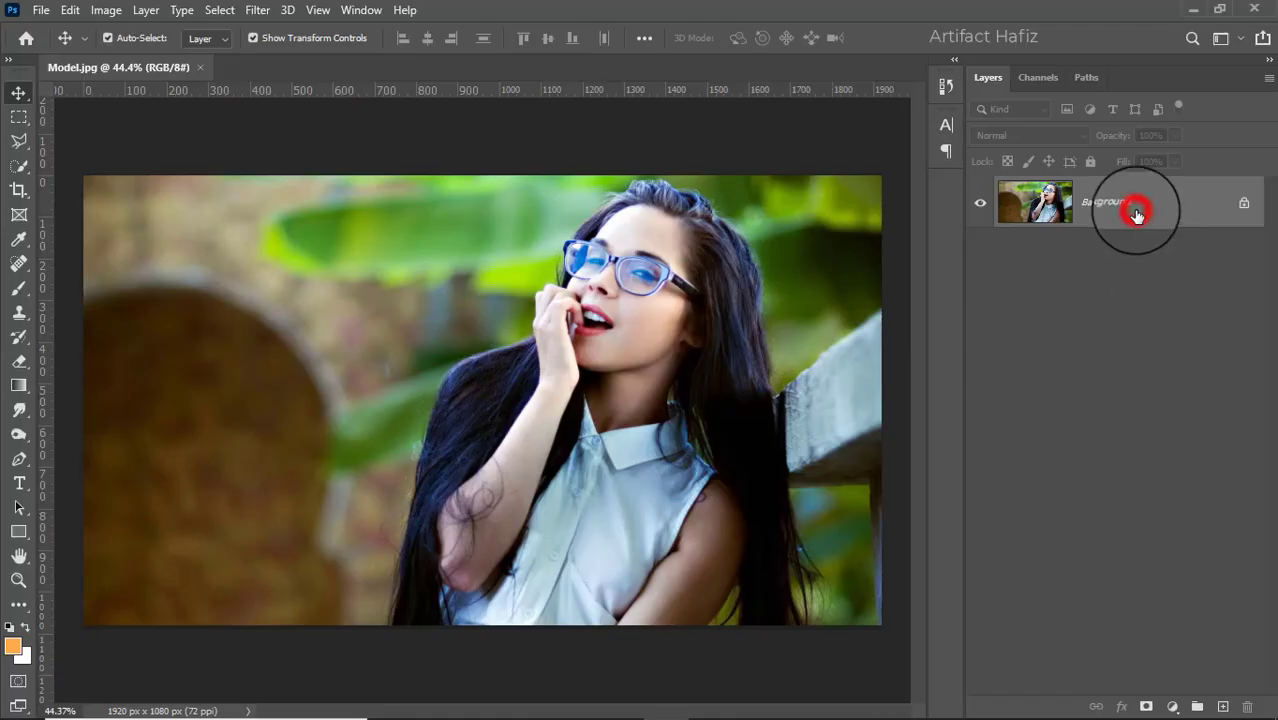
Step: Duplicate the Background layer, convert the copy for smart filters, and launch Camera Raw Filter on it
click(1136, 214)
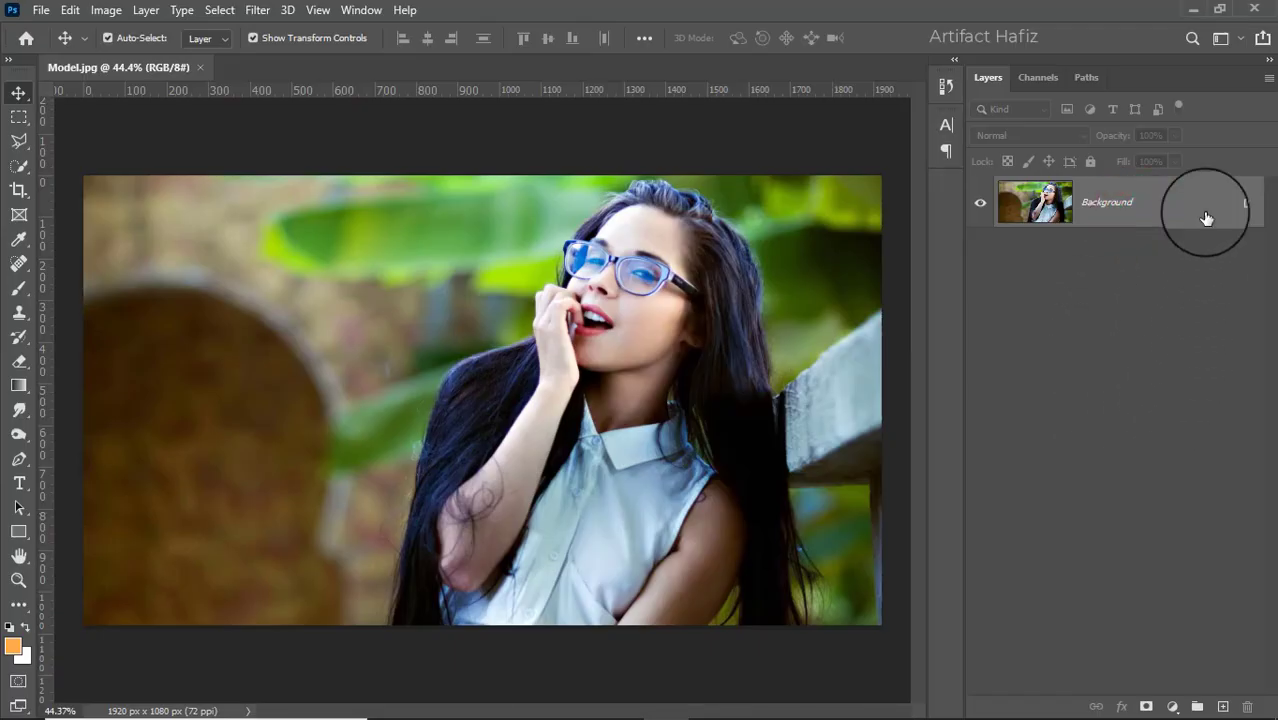
mouse_move(1207, 218)
mouse_down()
mouse_move(1238, 705)
mouse_move(1224, 708)
mouse_up()
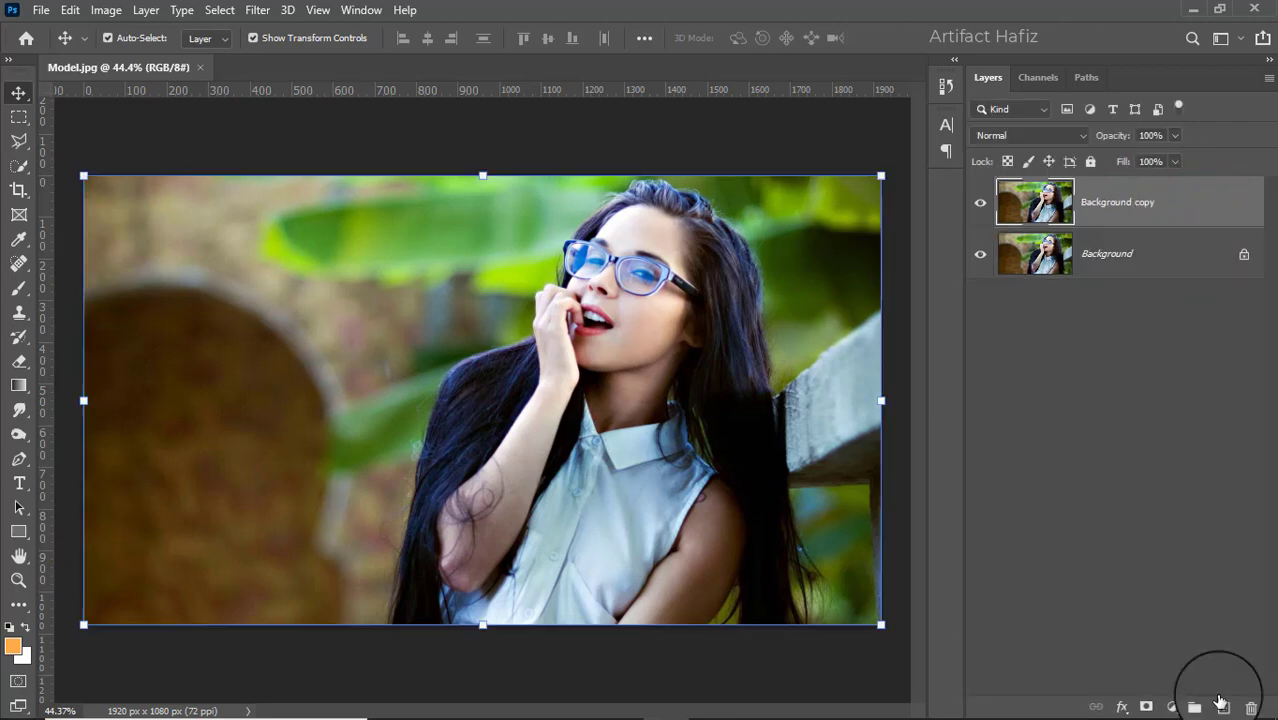
click(256, 11)
click(272, 58)
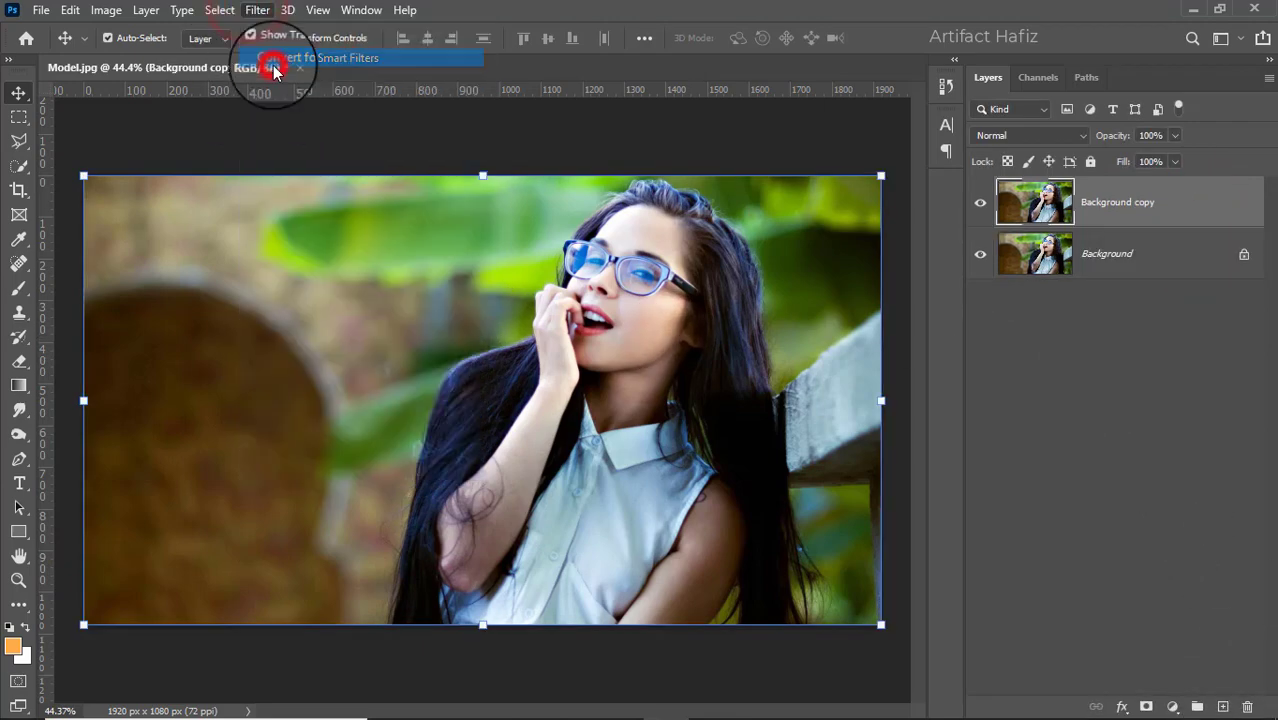
click(259, 11)
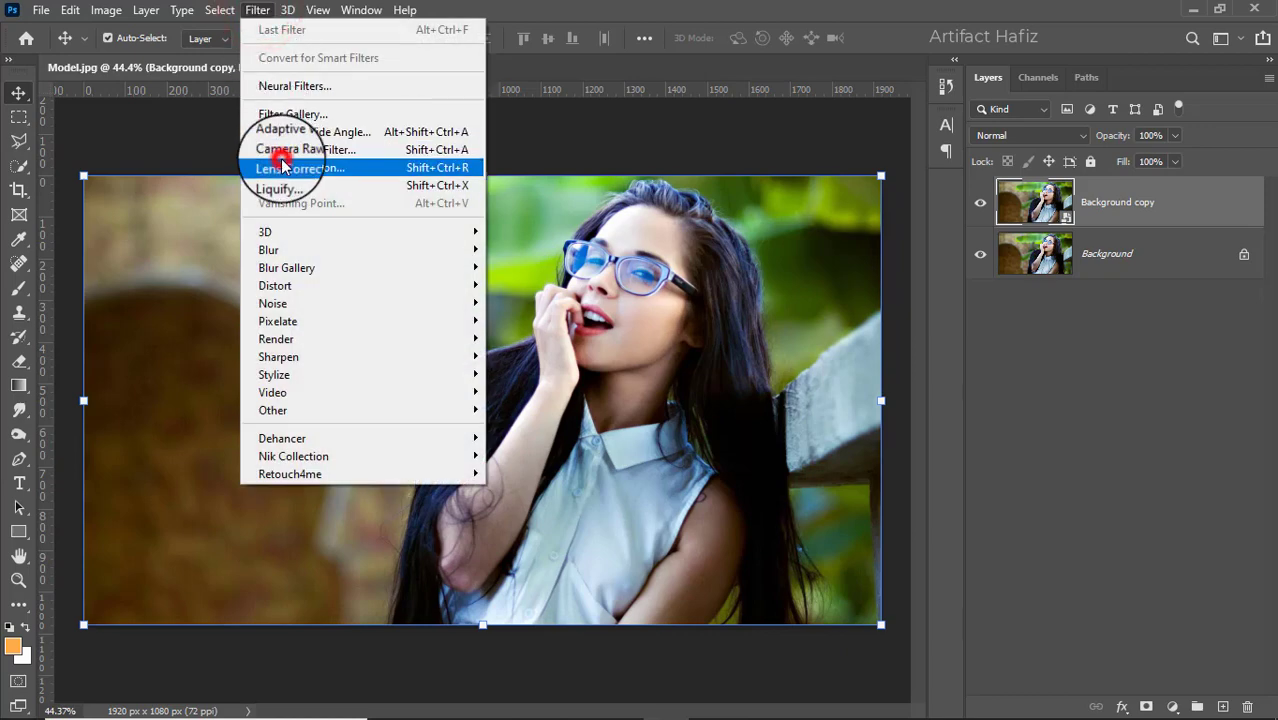
click(284, 150)
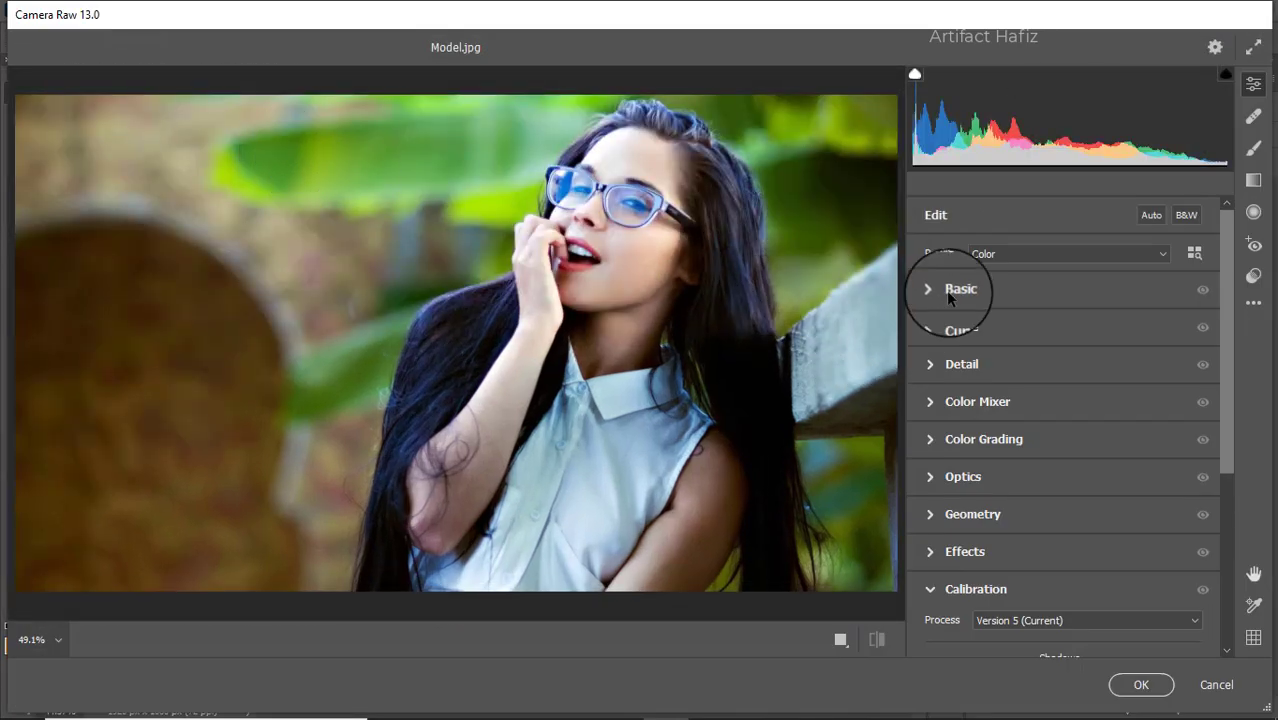
Step: In Basic, set Exposure -0.50, Highlights -33, Shadows +24, Whites +44, Blacks -7, slightly warmer temperature
click(949, 291)
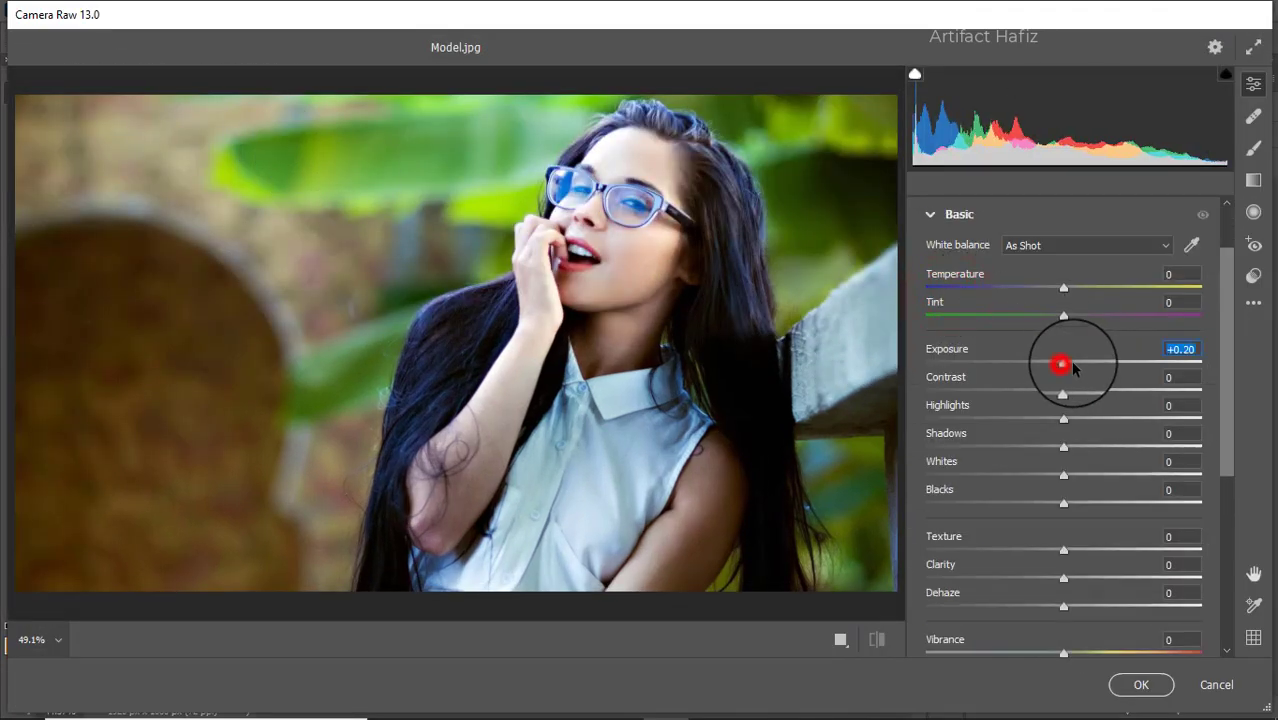
drag(1063, 364, 1050, 362)
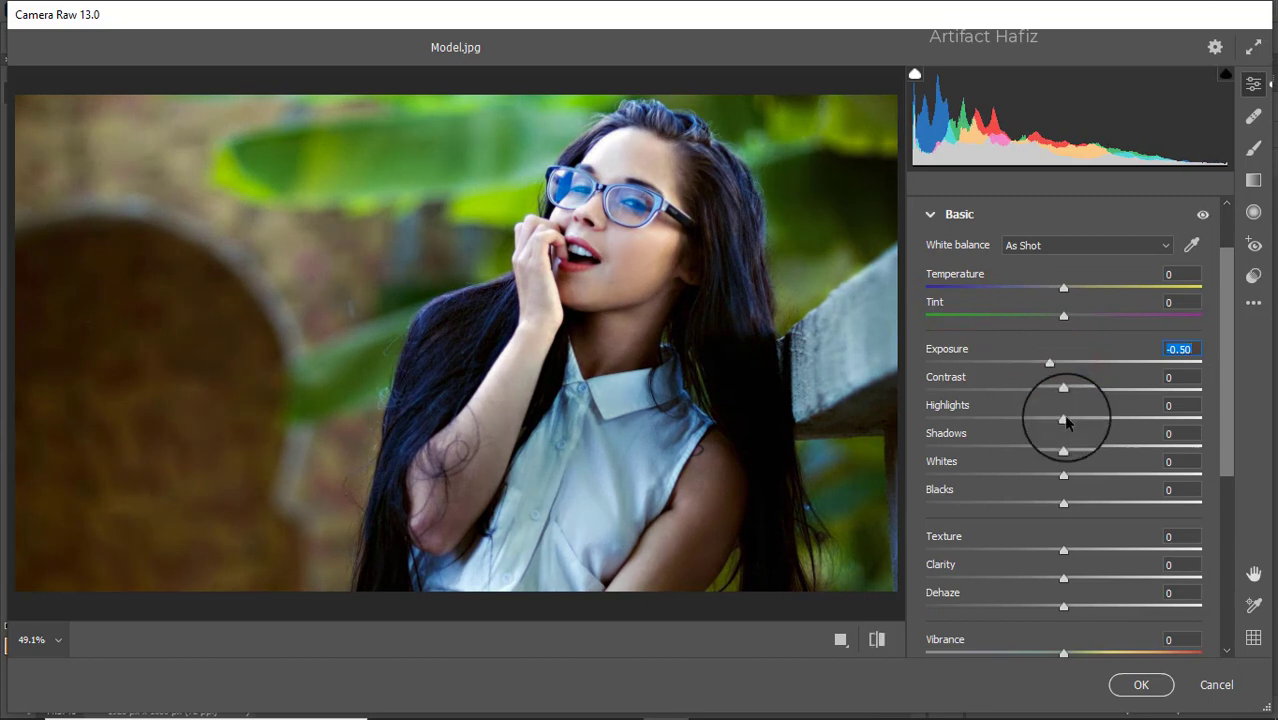
mouse_move(1063, 419)
mouse_down()
mouse_move(979, 419)
mouse_move(1018, 420)
mouse_up()
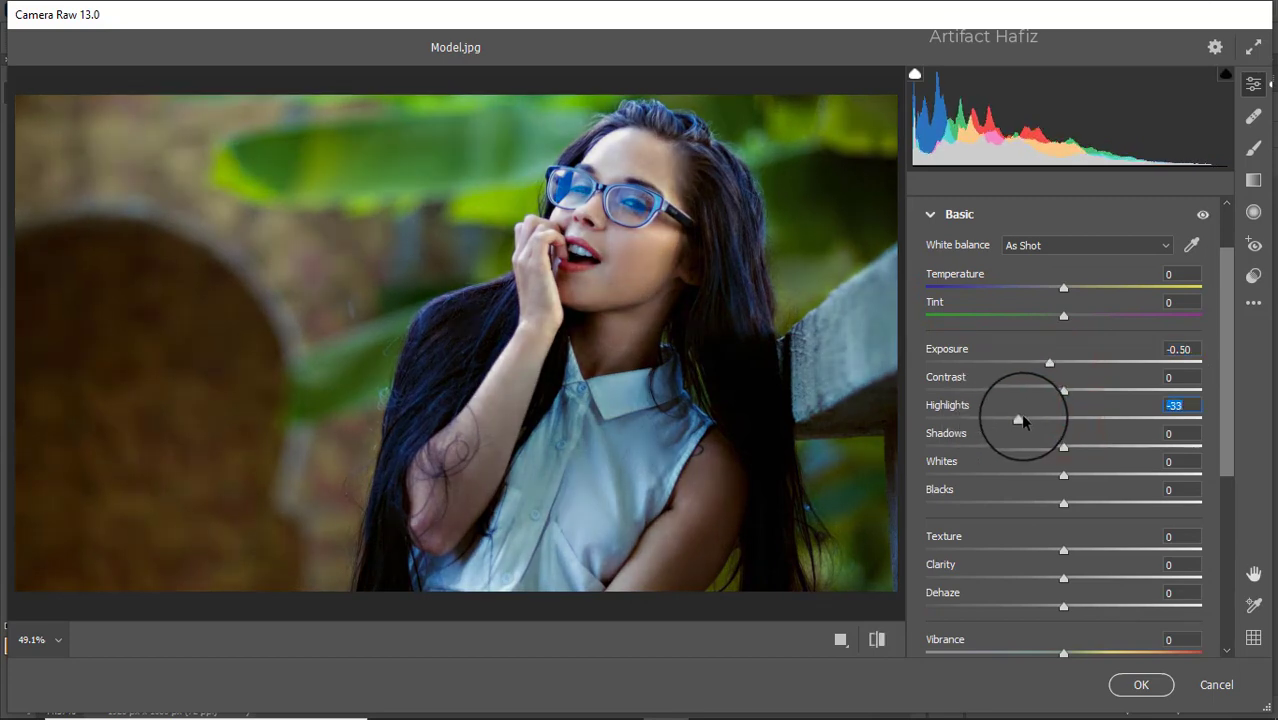
mouse_move(1063, 475)
mouse_down()
mouse_move(1135, 477)
mouse_move(1112, 476)
mouse_move(1098, 444)
mouse_up()
drag(1063, 505, 1054, 504)
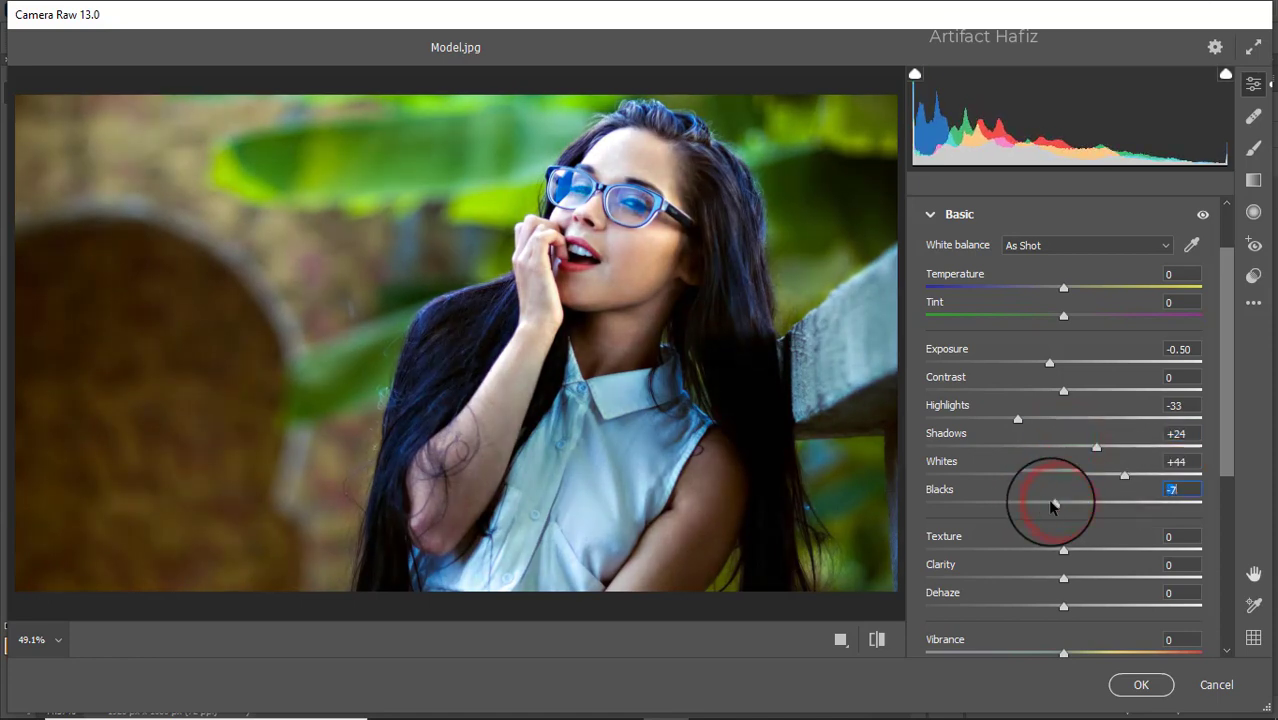
drag(1063, 287, 1070, 290)
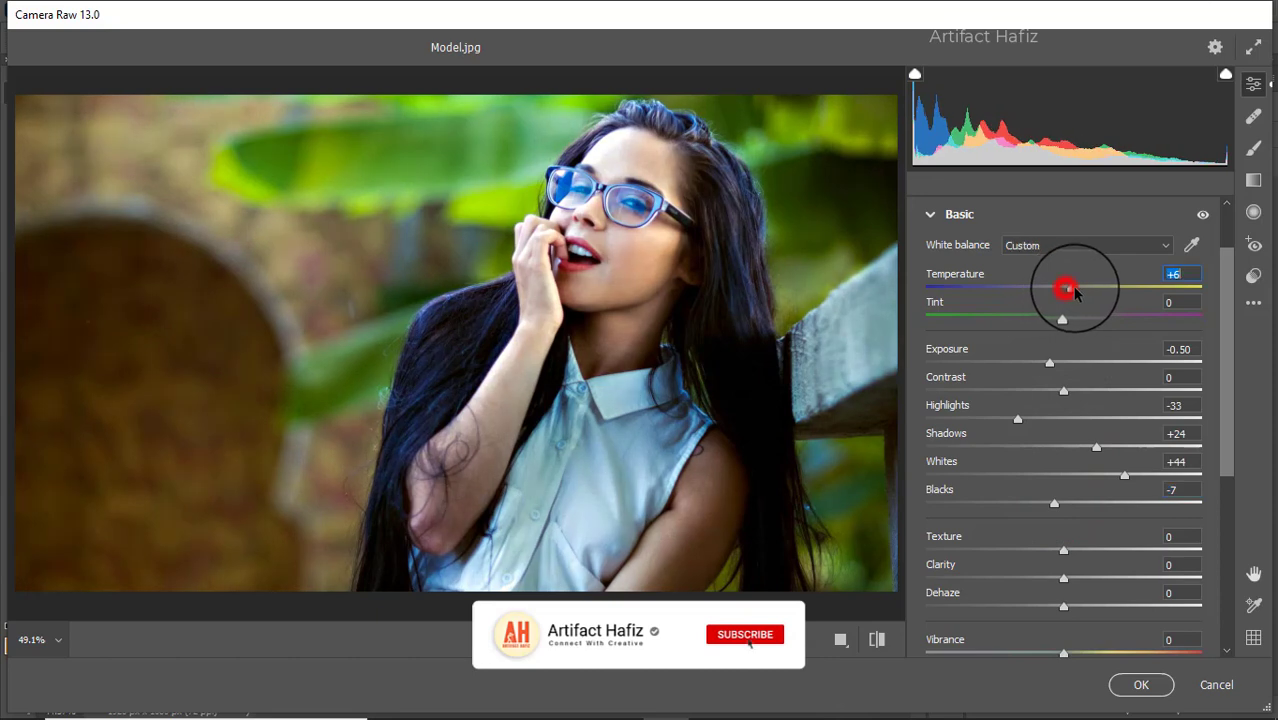
Step: Set Texture +3, Clarity +5, Dehaze +6, Vibrance +35 and Saturation -8
scroll(1066, 293, down, 2)
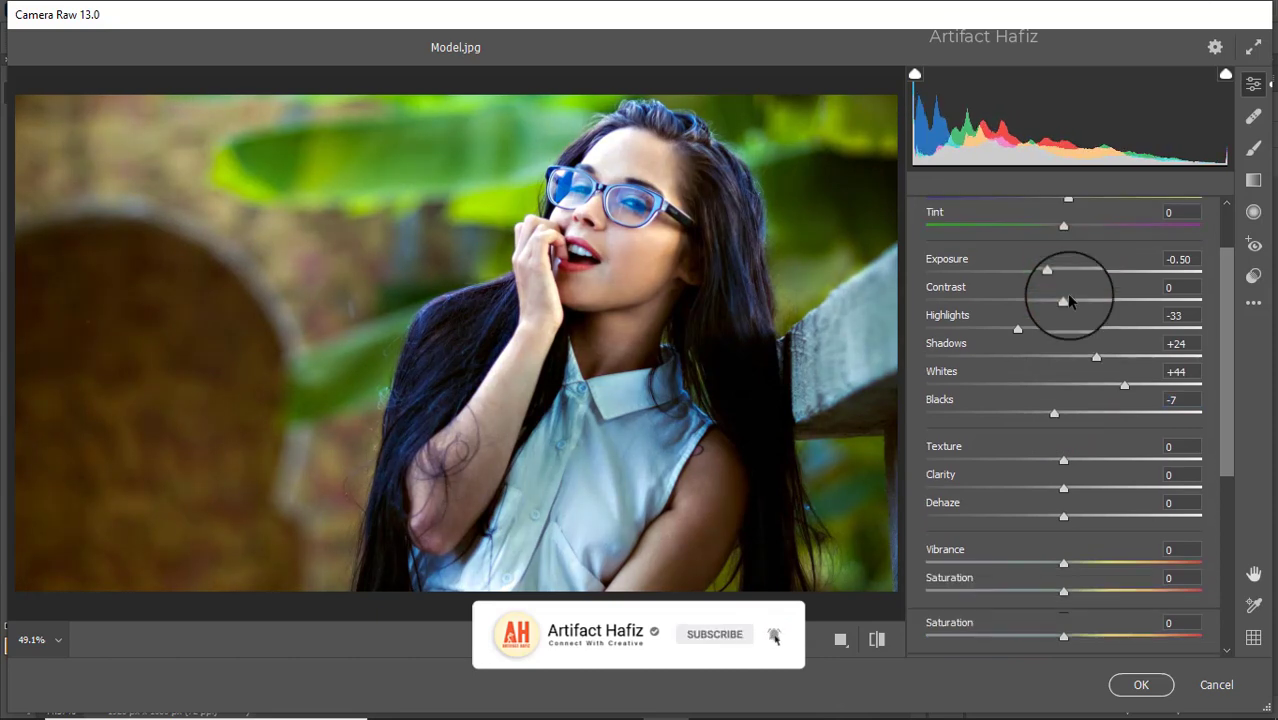
scroll(1064, 330, down, 2)
mouse_move(1066, 372)
mouse_down()
mouse_move(1103, 428)
mouse_move(1073, 428)
mouse_up()
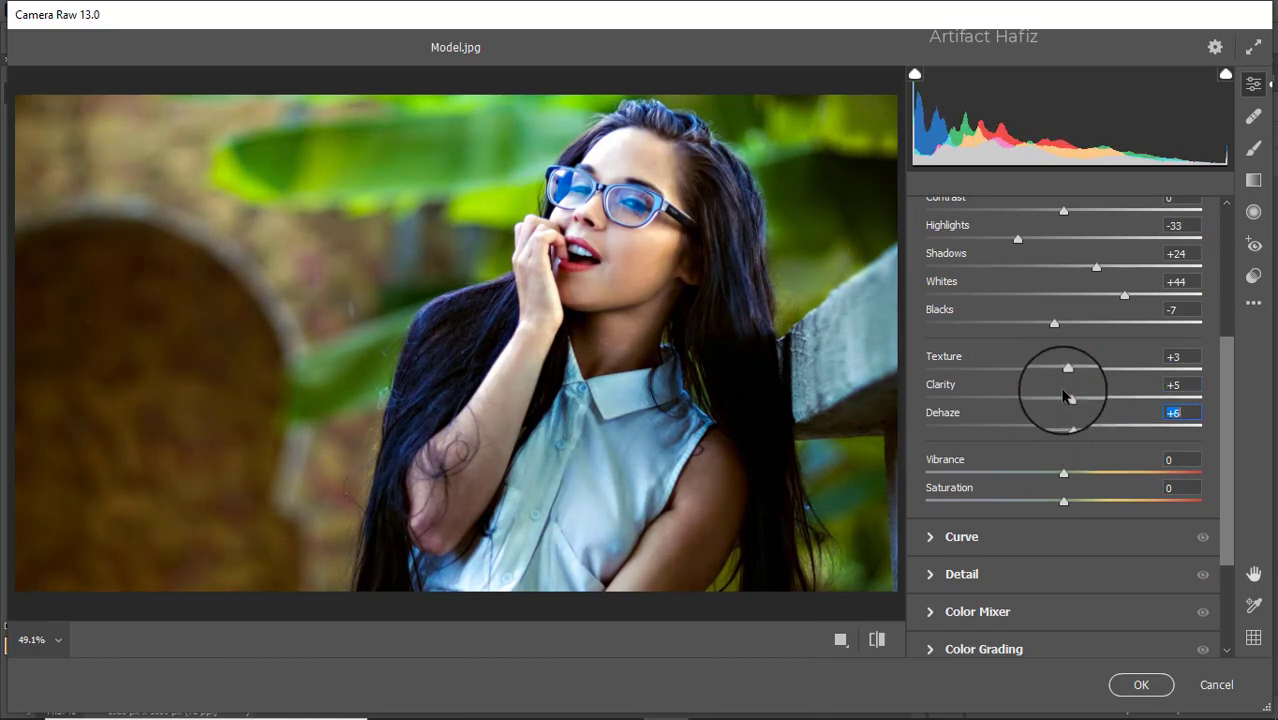
scroll(1068, 410, down, 3)
drag(1063, 342, 1117, 343)
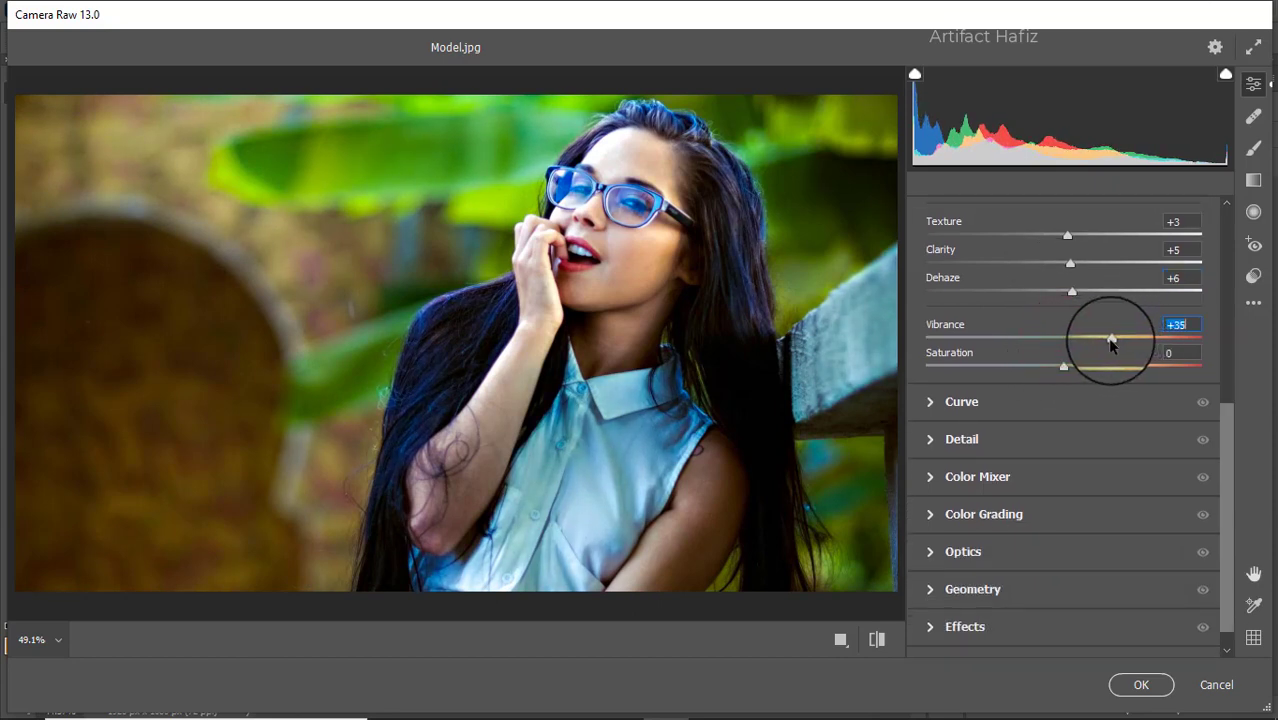
drag(1062, 366, 1052, 368)
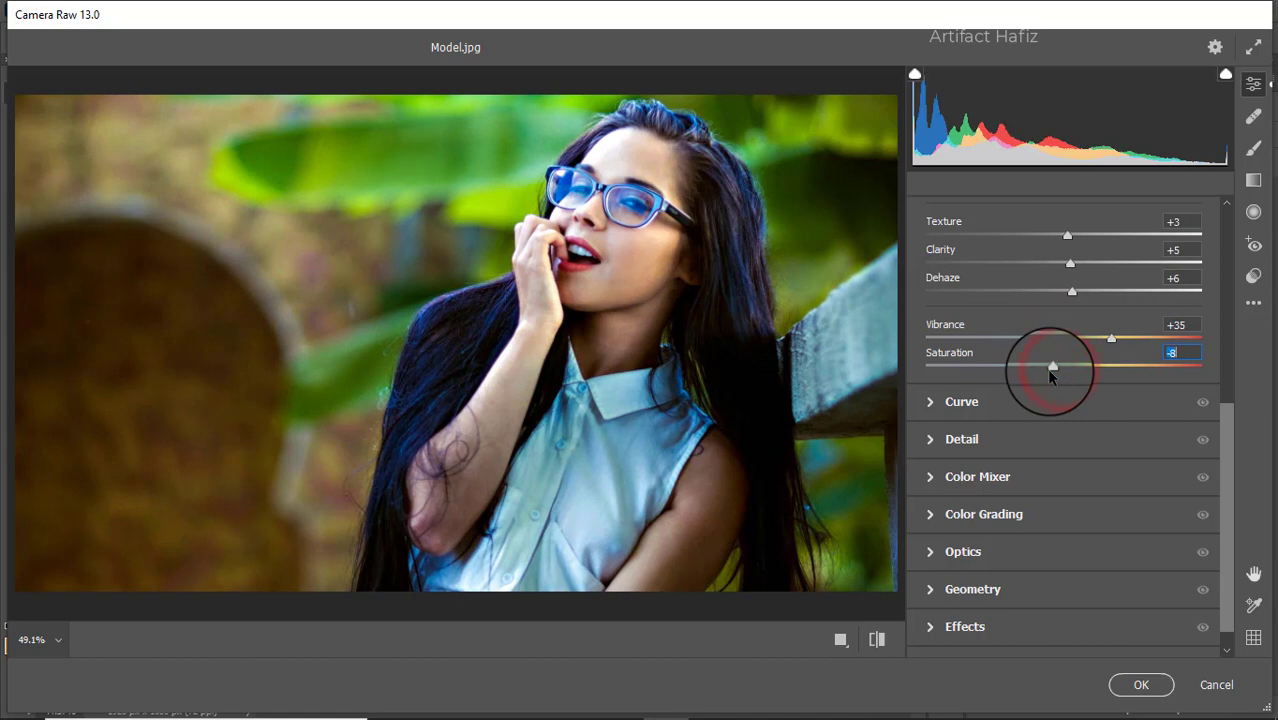
Step: Add two tone curve points and raise the curve's black point to 10 for faded blacks
click(960, 402)
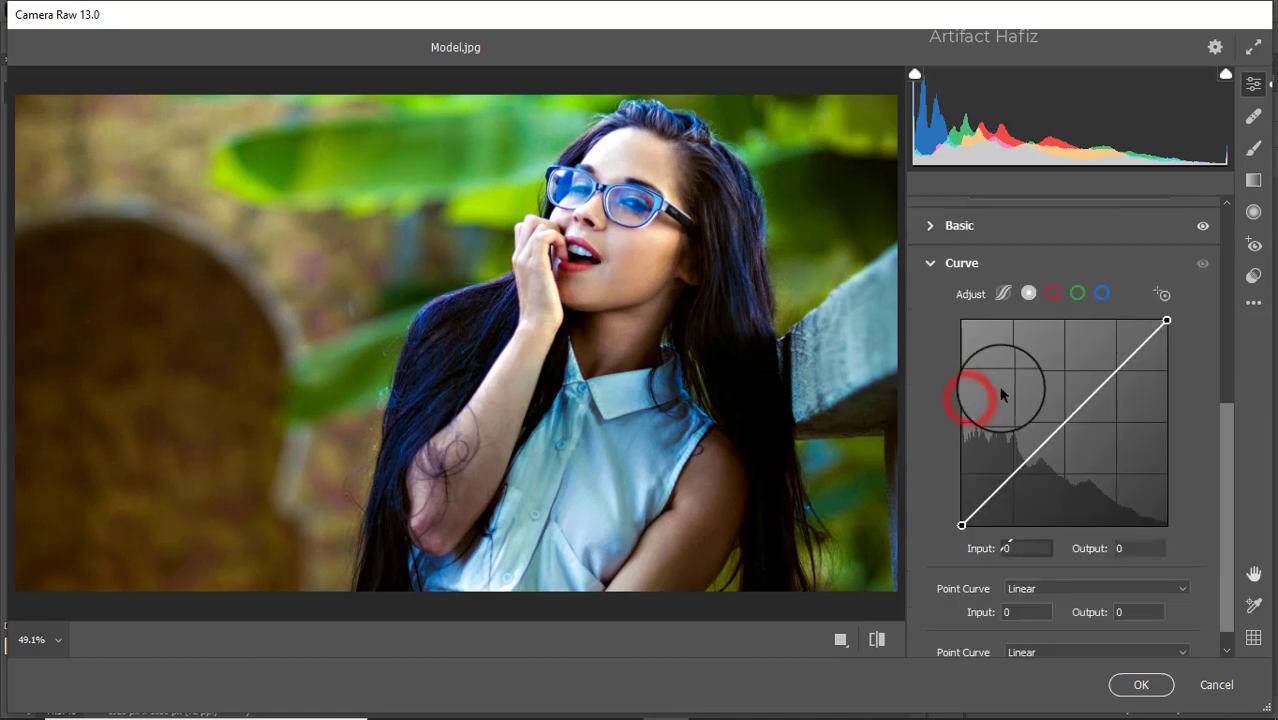
click(1012, 481)
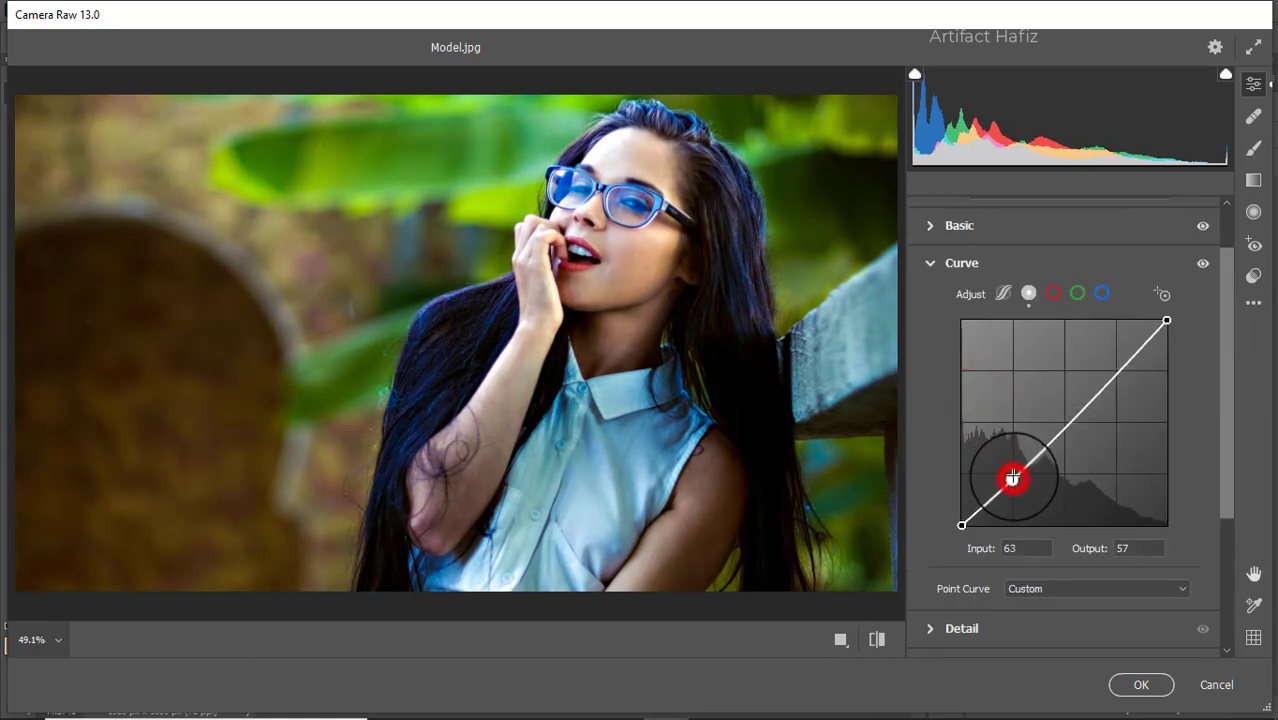
click(1112, 370)
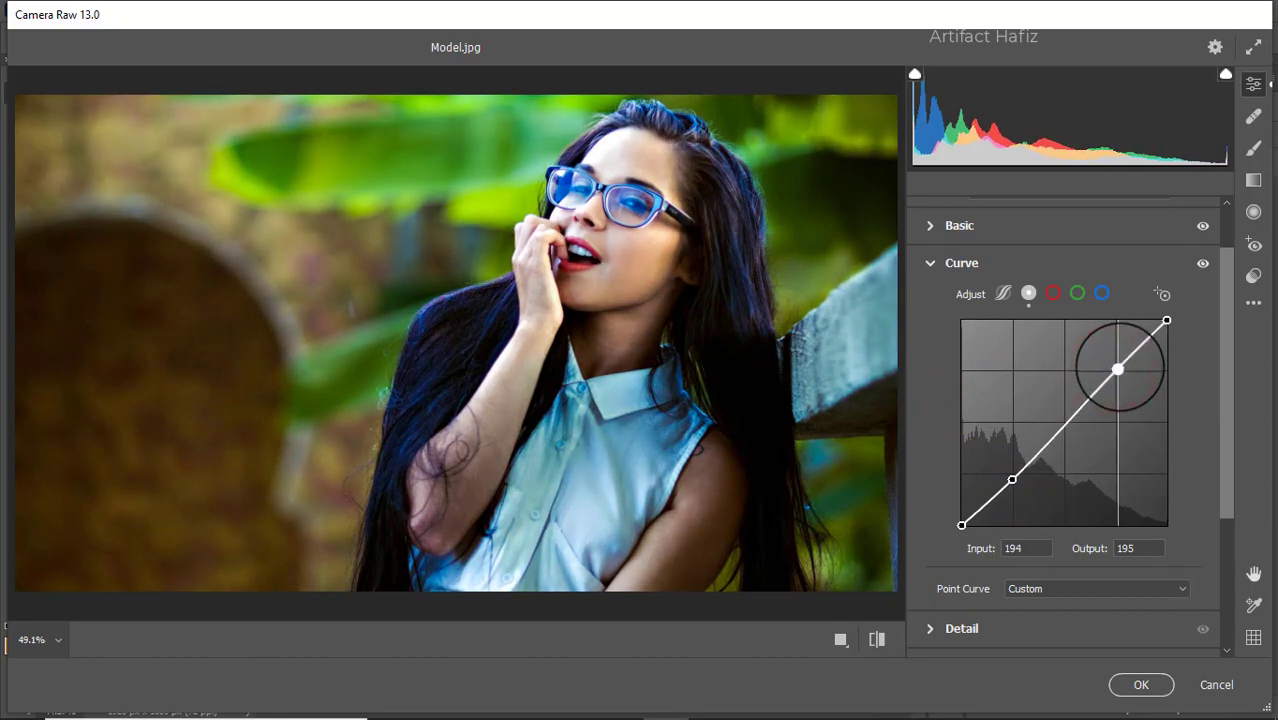
click(962, 525)
drag(962, 525, 962, 517)
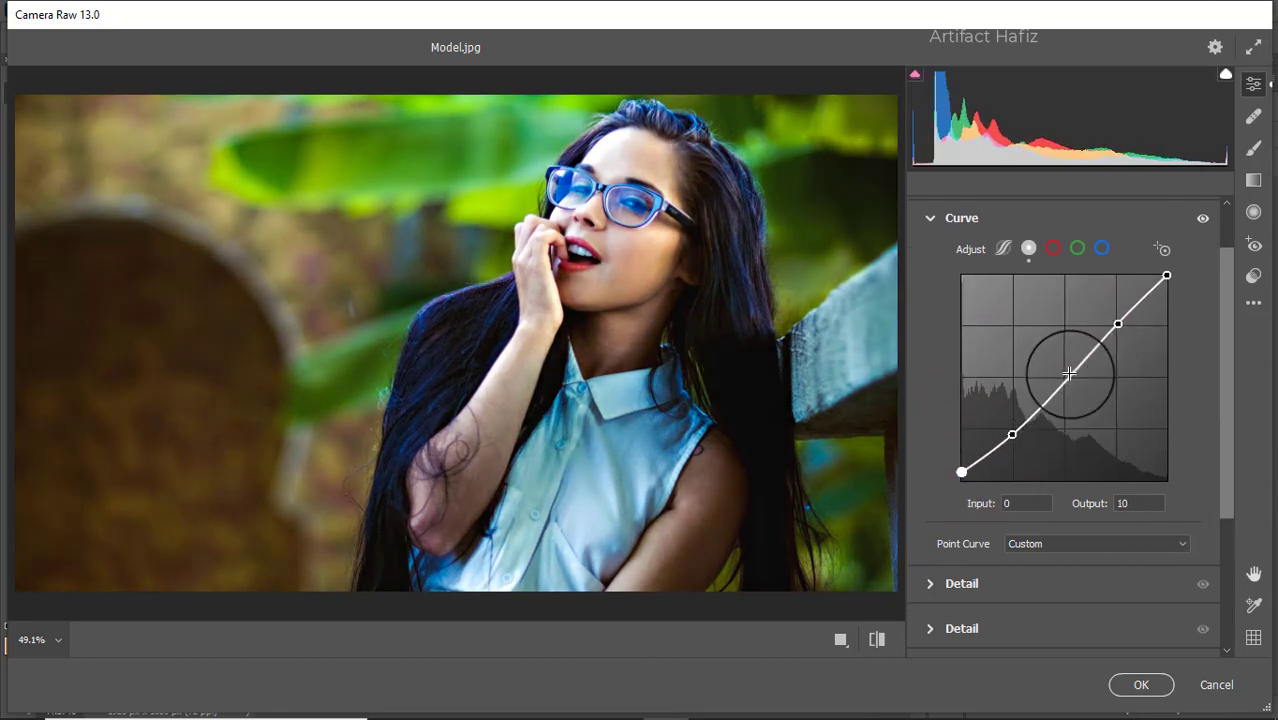
scroll(1060, 375, down, 5)
Step: Set Detail Sharpening 10, Noise Reduction 12 and Color Noise Reduction 12
click(985, 410)
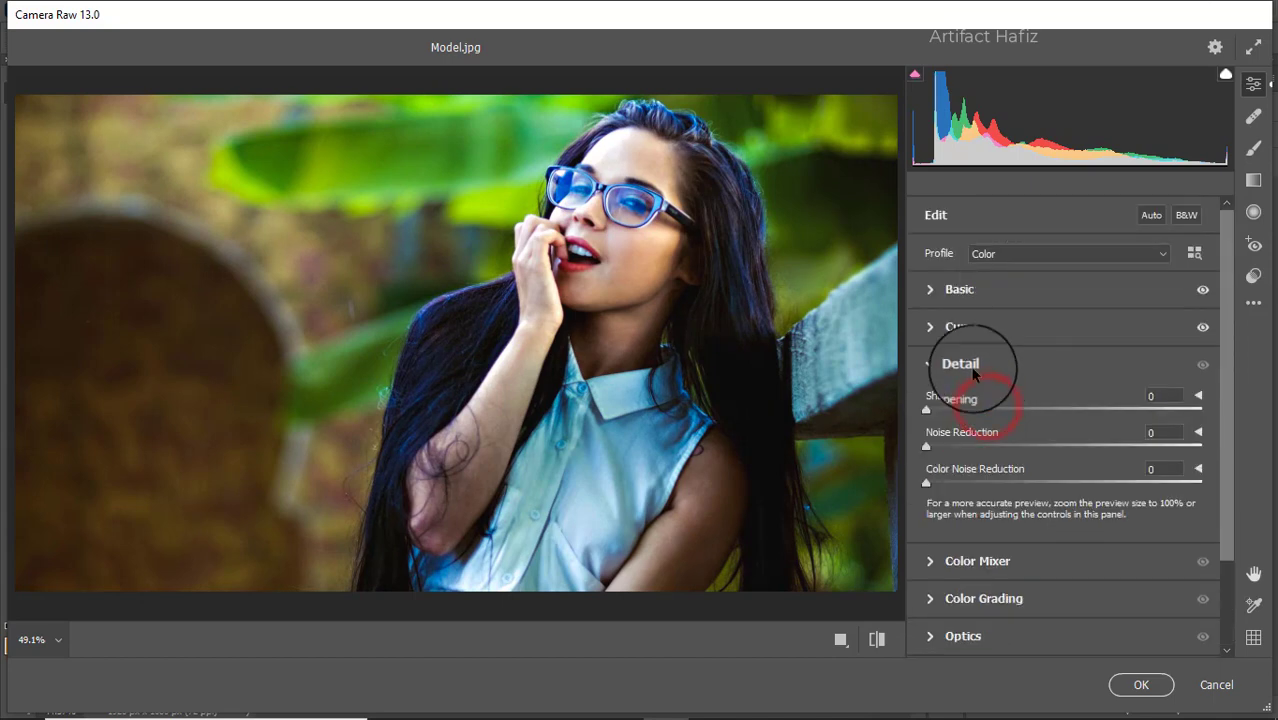
mouse_move(927, 411)
mouse_down()
mouse_move(944, 411)
mouse_move(936, 451)
mouse_up()
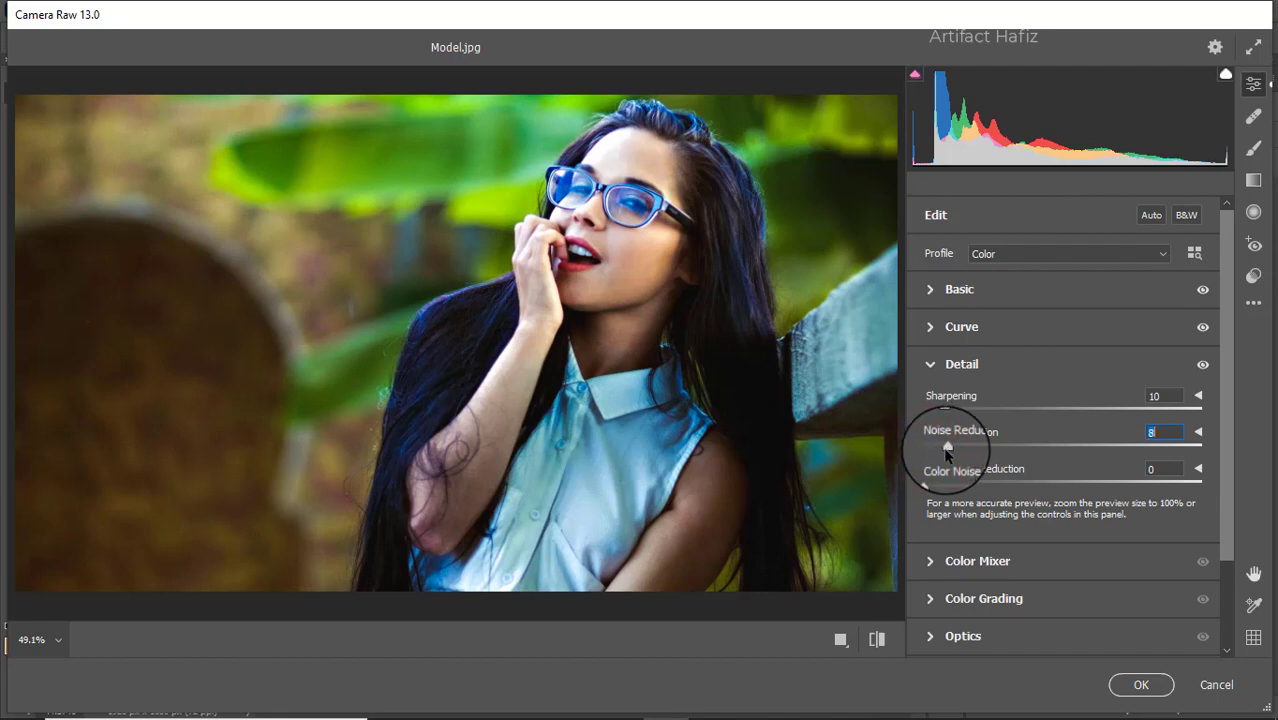
drag(947, 453, 956, 456)
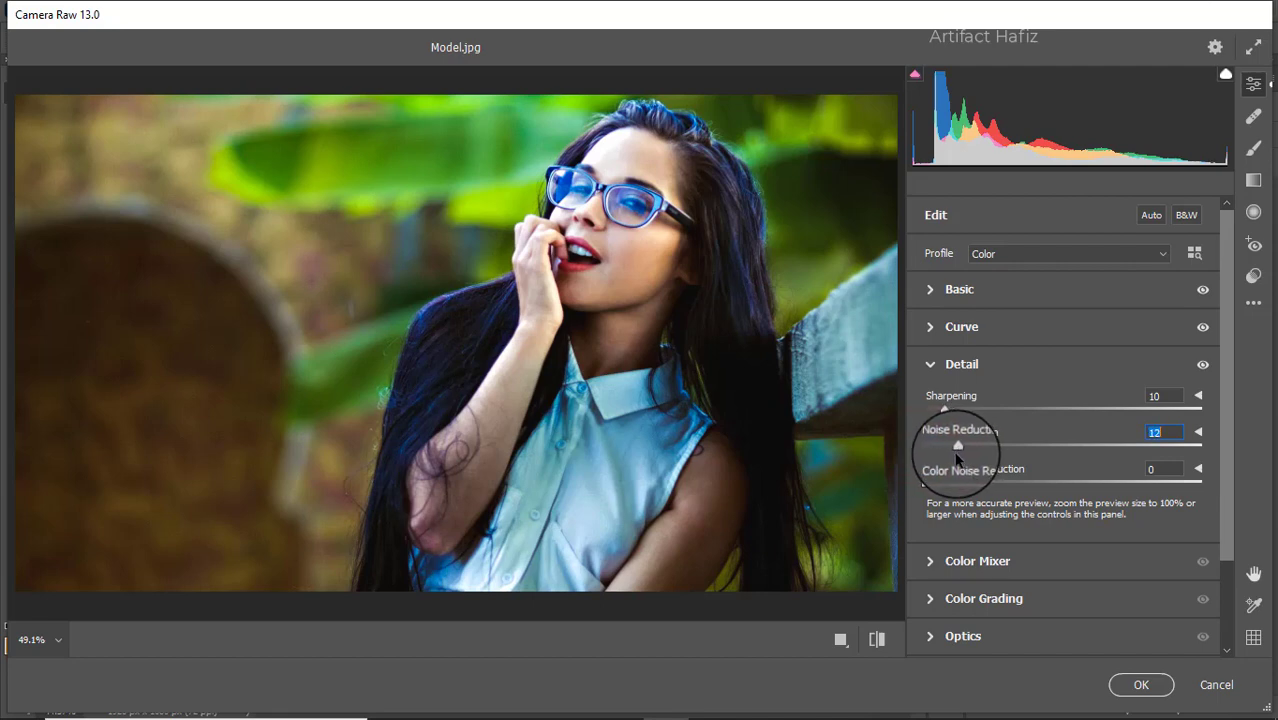
drag(926, 484, 959, 484)
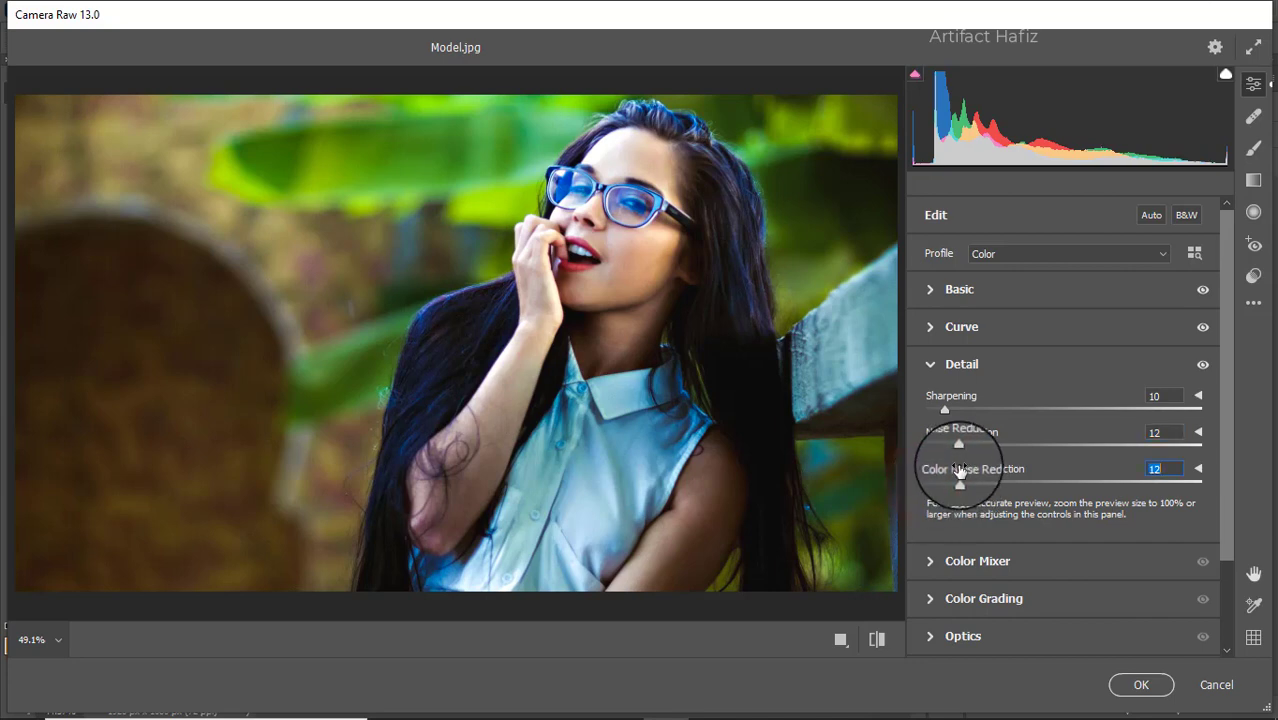
scroll(955, 460, down, 2)
Step: In Color Mixer saturation, adjust reds and yellows, desaturate Greens to -63 and lower Aquas
click(955, 457)
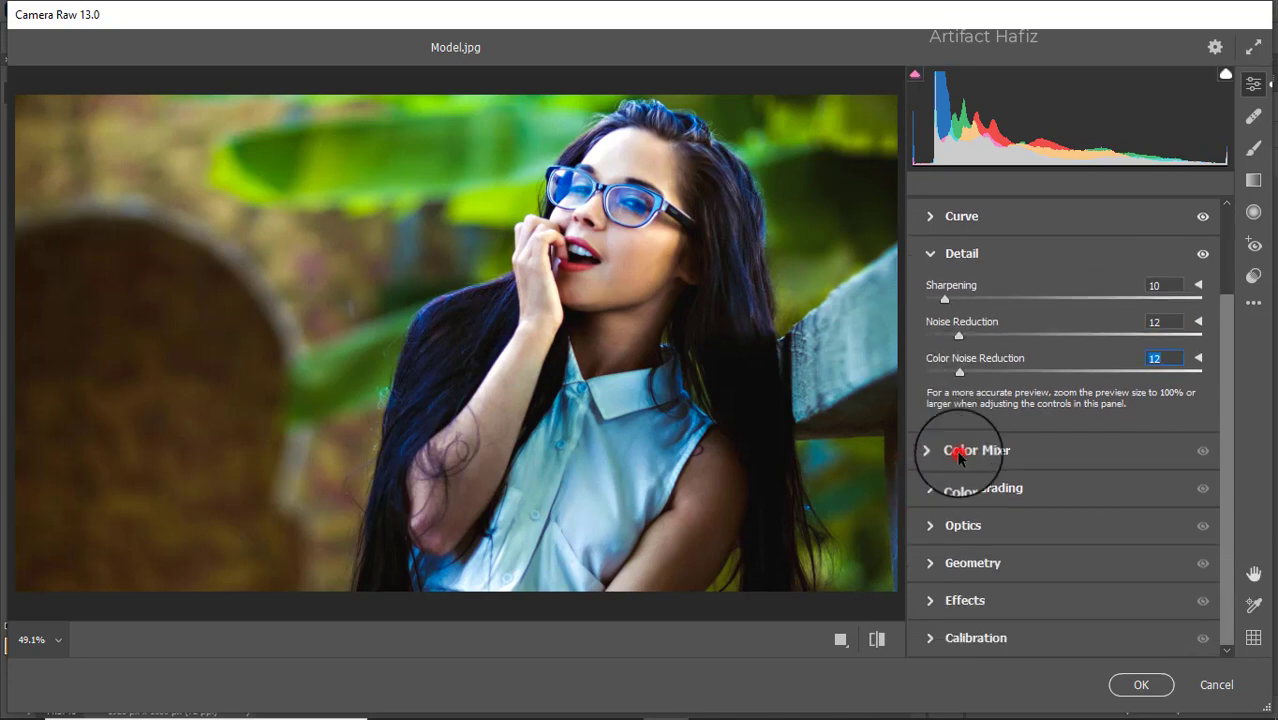
click(1008, 335)
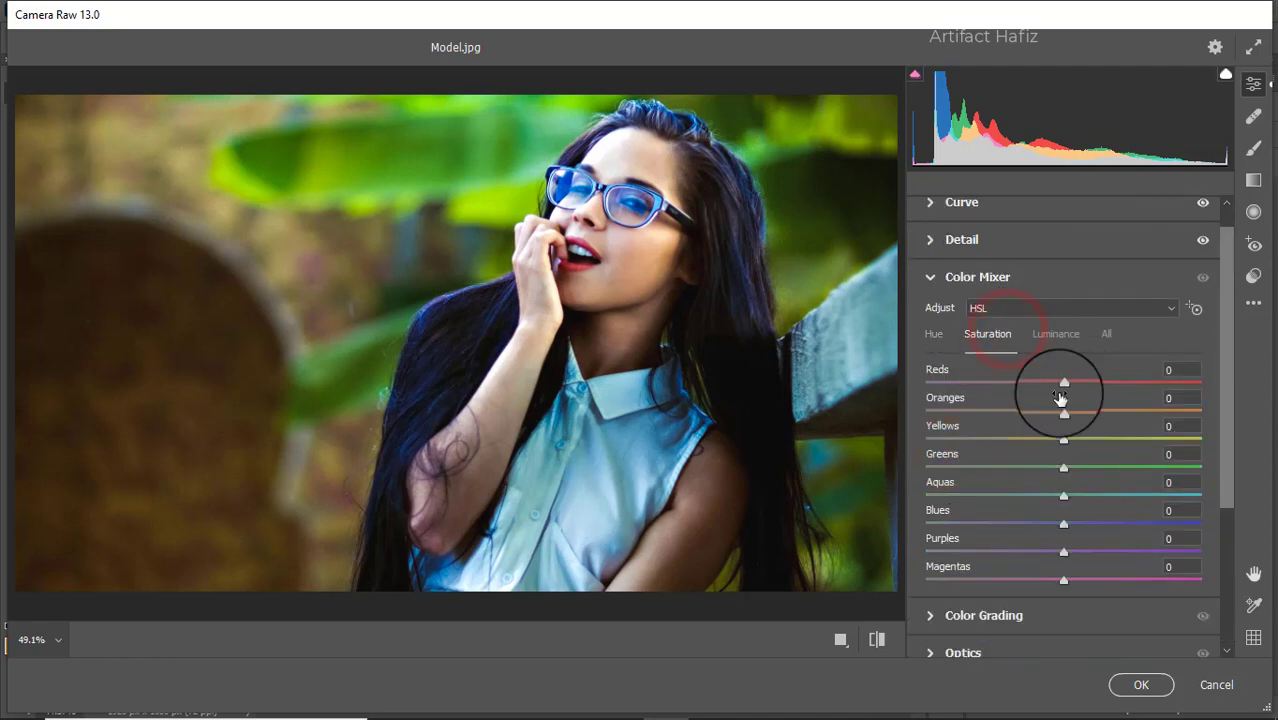
drag(1063, 383, 1165, 383)
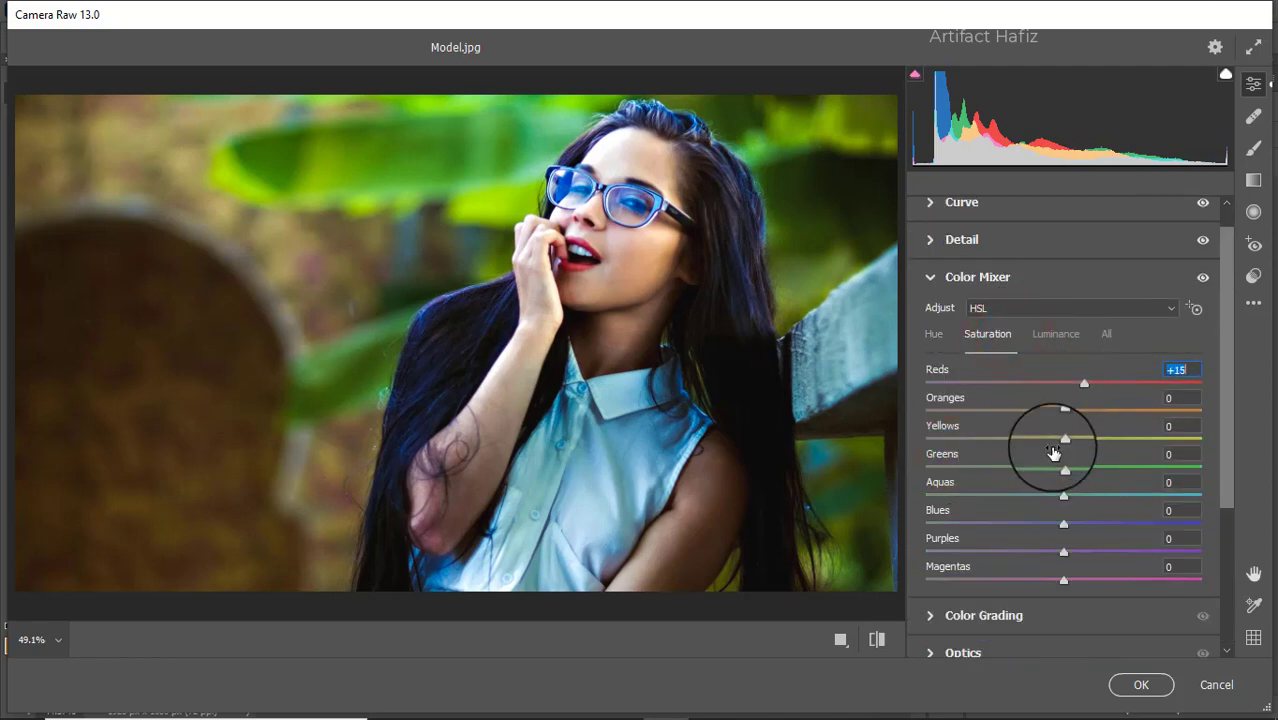
drag(1064, 439, 1162, 439)
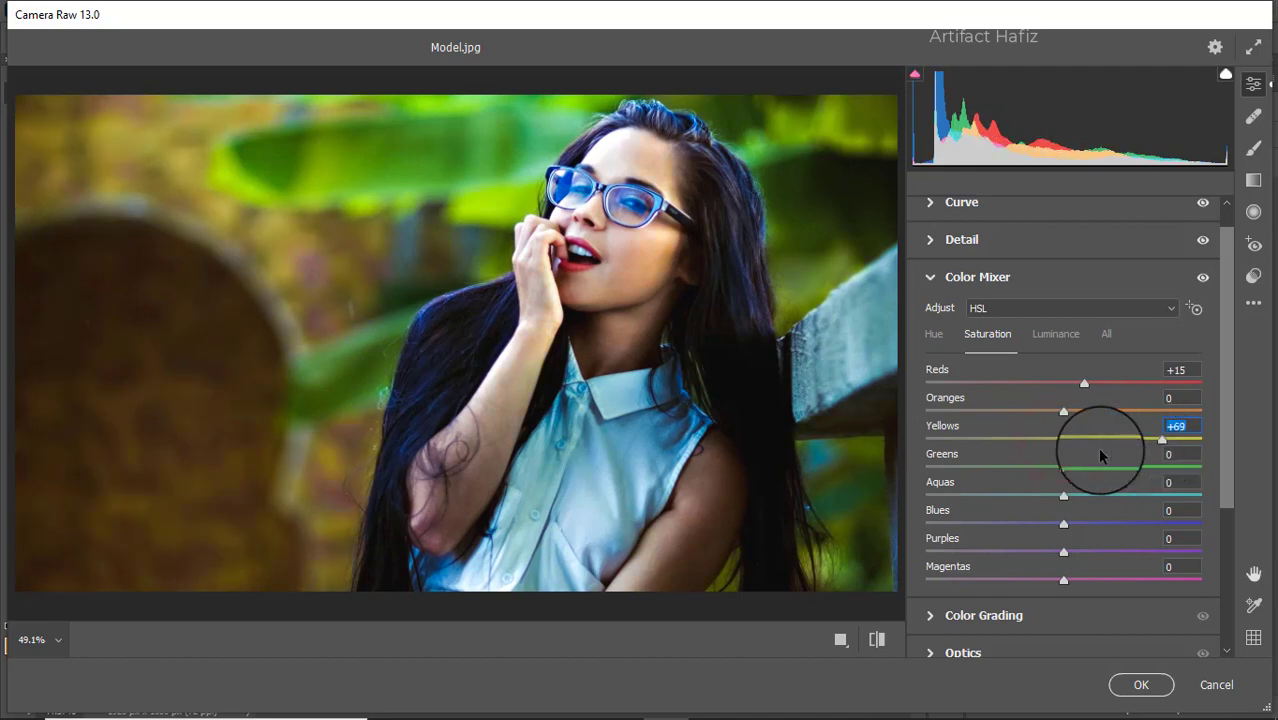
click(1043, 440)
mouse_move(1063, 466)
mouse_down()
mouse_move(943, 470)
mouse_move(1006, 474)
mouse_move(979, 476)
mouse_up()
mouse_move(1063, 497)
mouse_down()
mouse_move(1021, 496)
mouse_move(975, 526)
mouse_move(991, 525)
mouse_up()
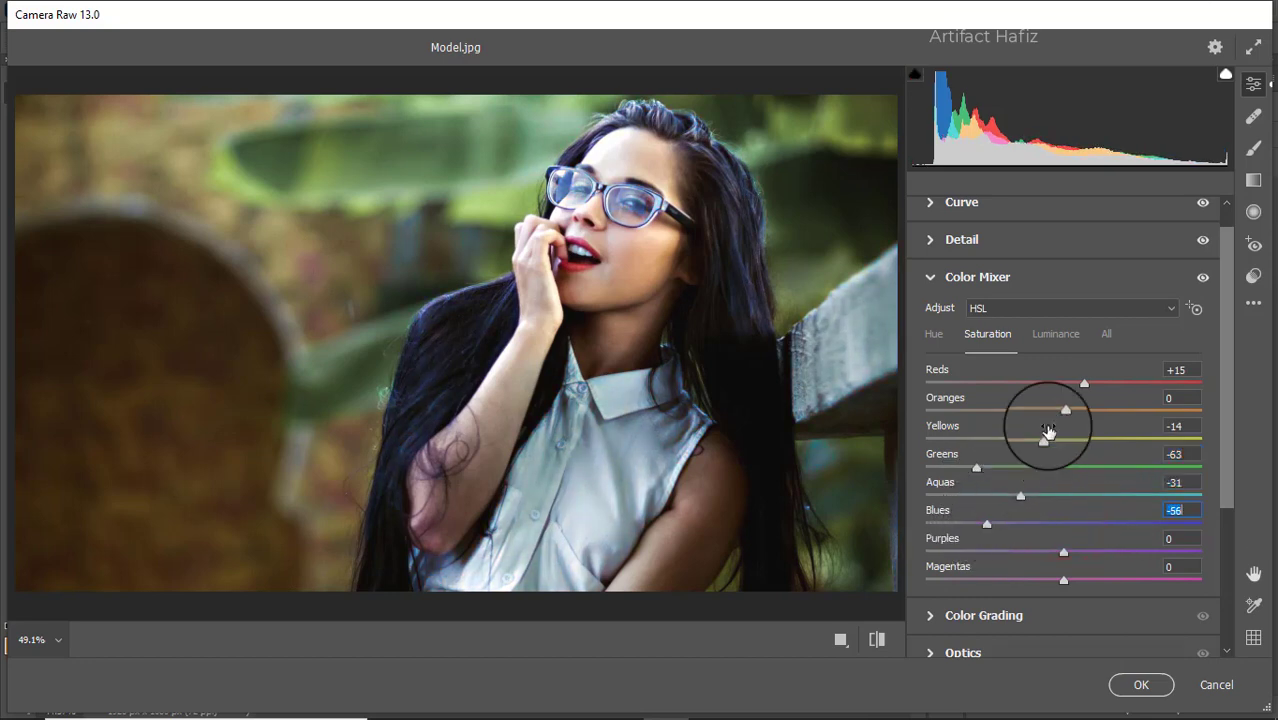
Step: Set luminance Greens -7, Aquas -8, Blues +6, and shift hue Aquas -59, Blues -55
click(1057, 333)
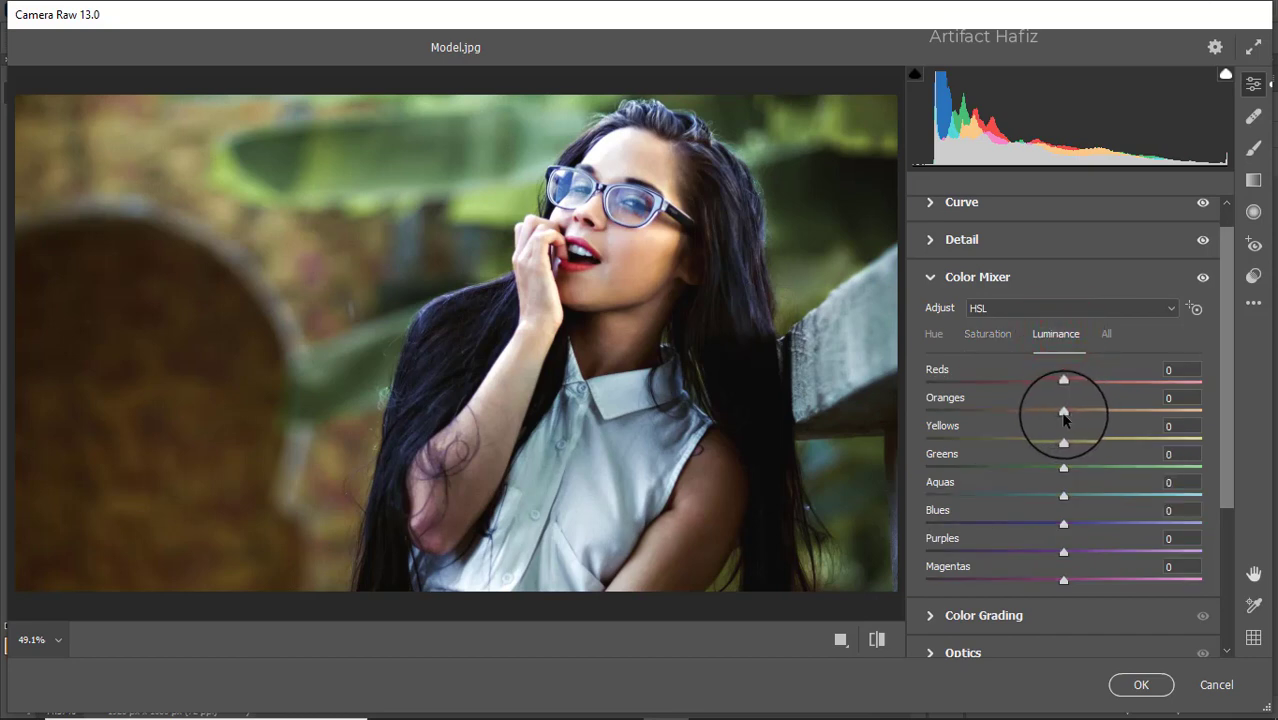
mouse_move(1063, 412)
mouse_down()
mouse_move(1107, 412)
mouse_move(1012, 443)
mouse_move(1118, 440)
mouse_move(1070, 440)
mouse_move(1124, 468)
mouse_move(1054, 468)
mouse_move(1127, 496)
mouse_move(1051, 494)
mouse_move(1090, 518)
mouse_move(1036, 525)
mouse_move(1093, 520)
mouse_move(1082, 525)
mouse_up()
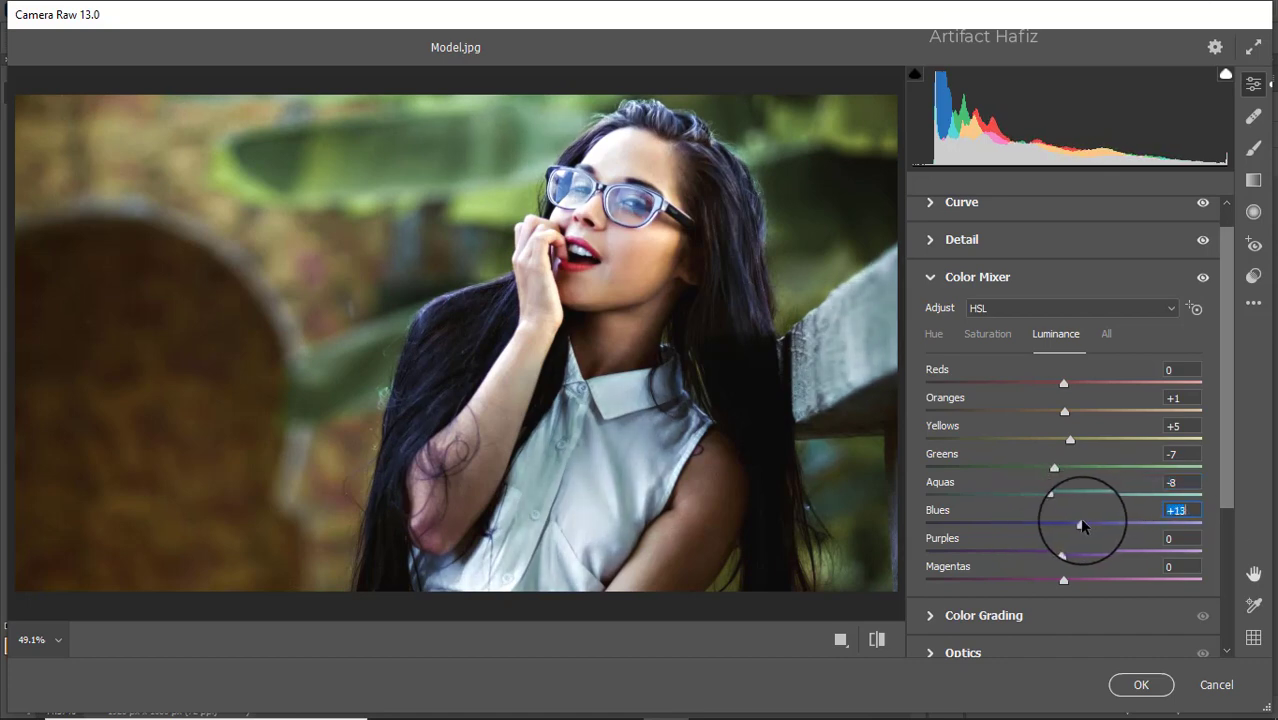
click(948, 340)
mouse_move(1064, 494)
mouse_down()
mouse_move(990, 500)
mouse_move(1097, 505)
mouse_move(984, 500)
mouse_up()
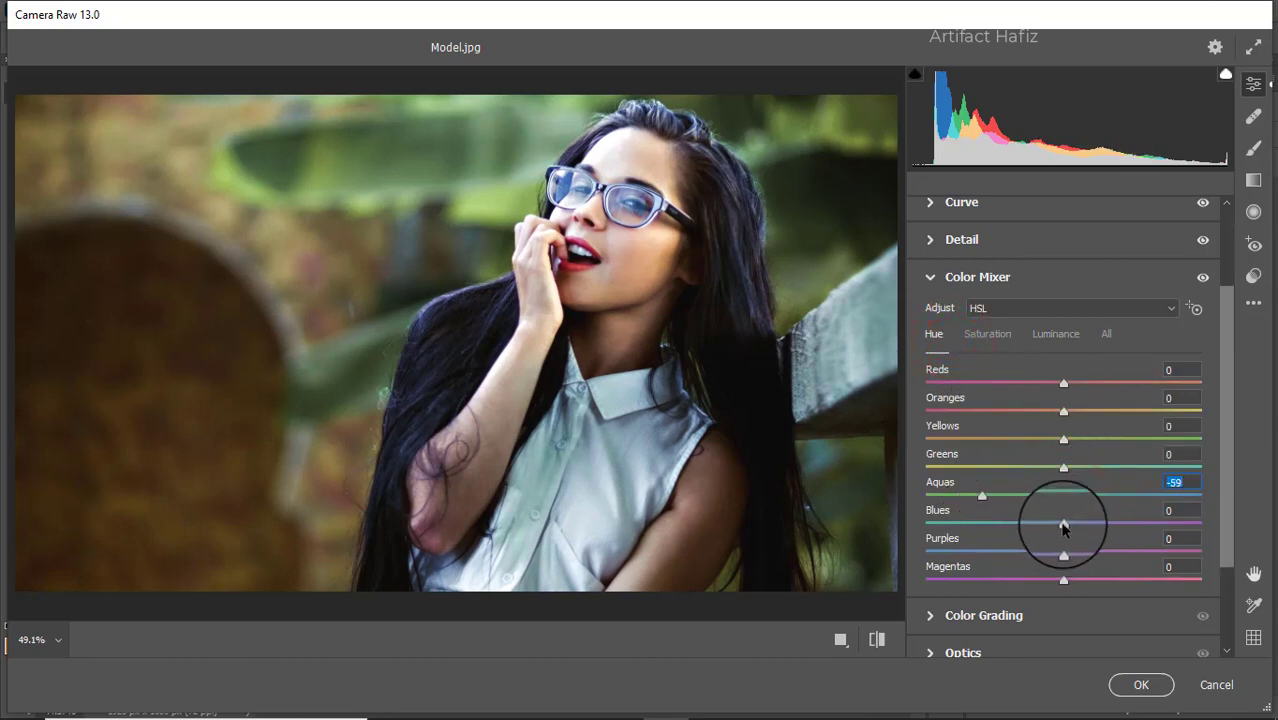
mouse_move(1063, 522)
mouse_down()
mouse_move(966, 527)
mouse_move(988, 524)
mouse_up()
scroll(1013, 448, down, 1)
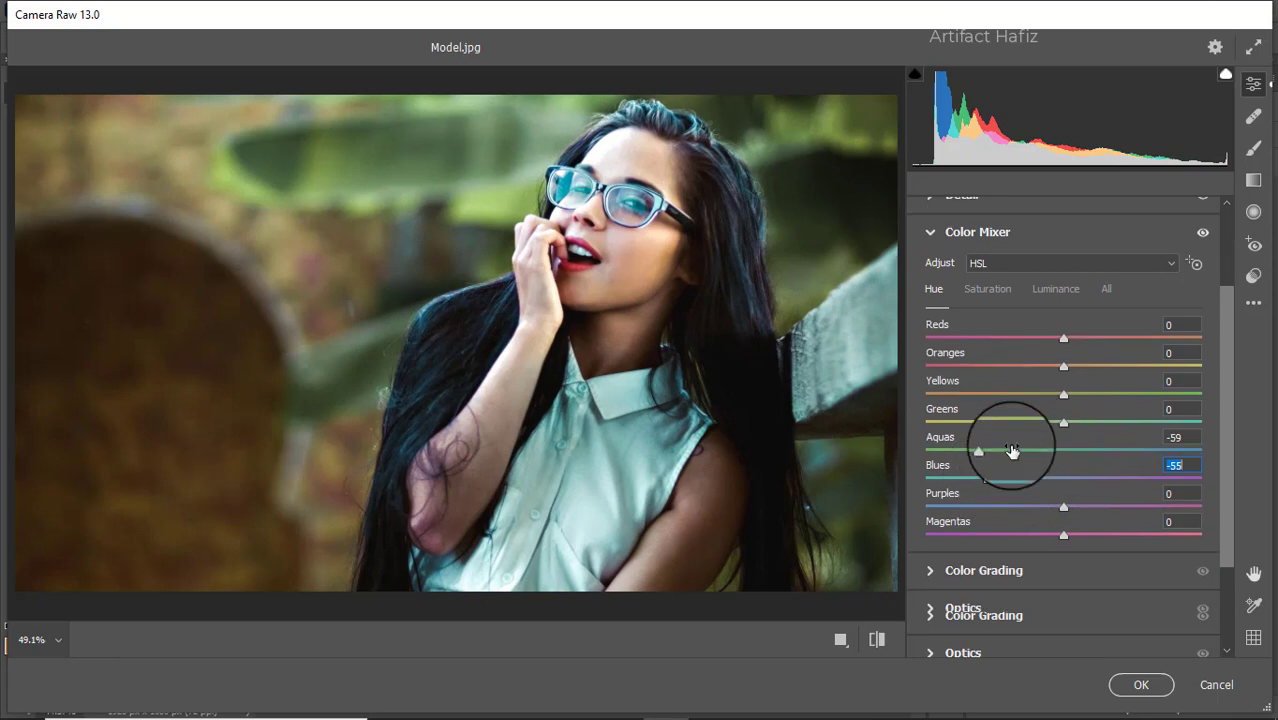
scroll(1013, 450, down, 2)
Step: Color-grade shadows H 297/S 15, highlights H 21/S 13, midtones H 41/S 14
click(984, 484)
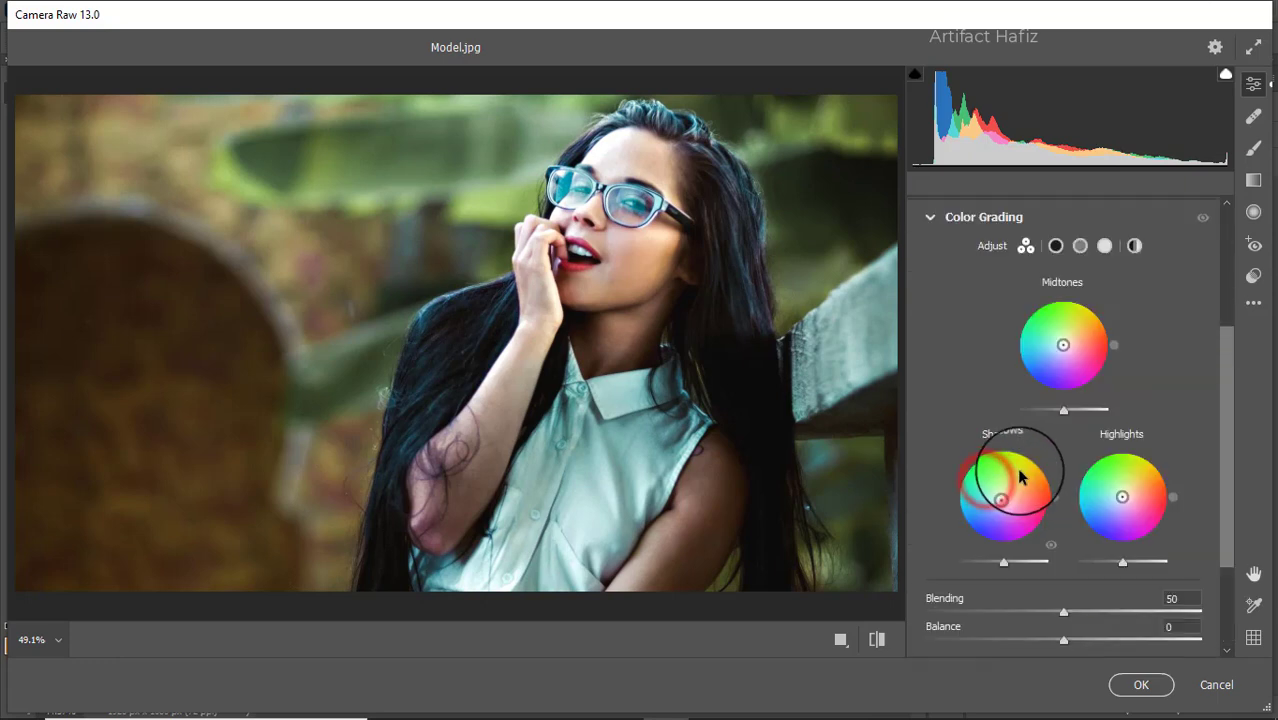
mouse_move(1001, 491)
mouse_down()
mouse_move(966, 484)
mouse_move(964, 551)
mouse_move(1044, 549)
mouse_move(980, 542)
mouse_up()
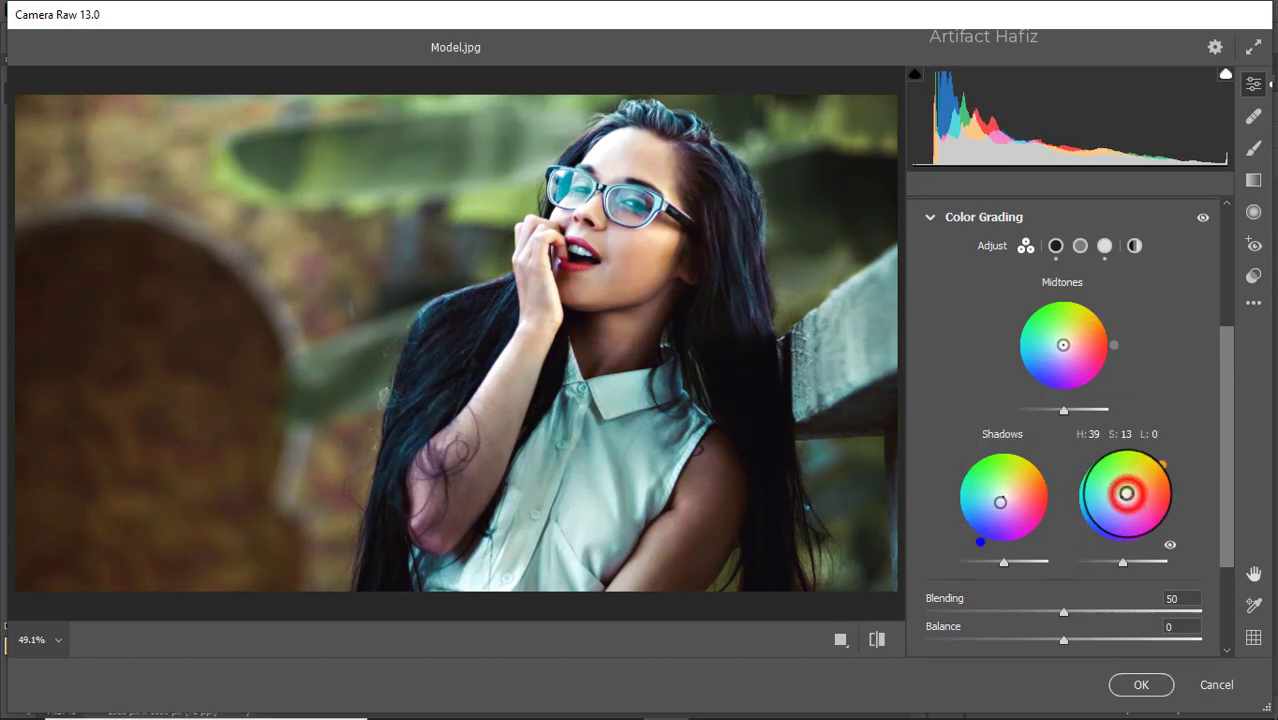
mouse_move(1127, 494)
mouse_down()
mouse_move(1162, 468)
mouse_move(1218, 490)
mouse_move(1170, 449)
mouse_move(1212, 466)
mouse_up()
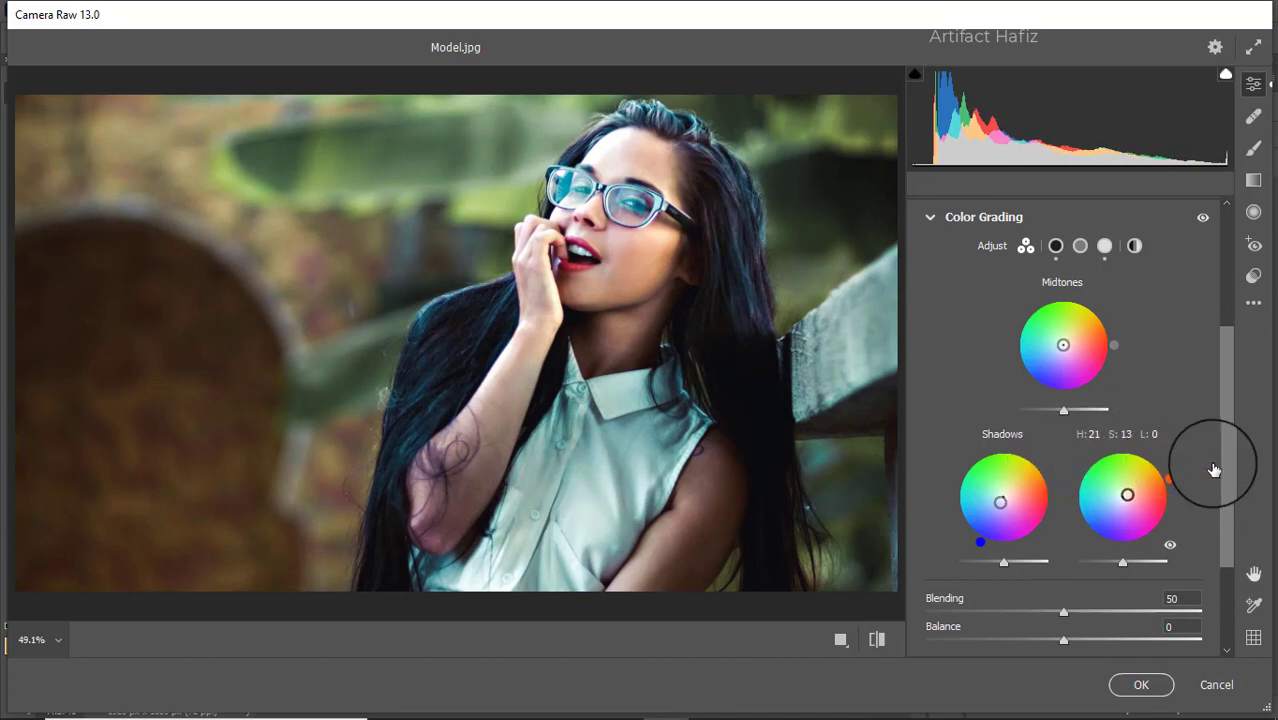
drag(1075, 347, 1020, 380)
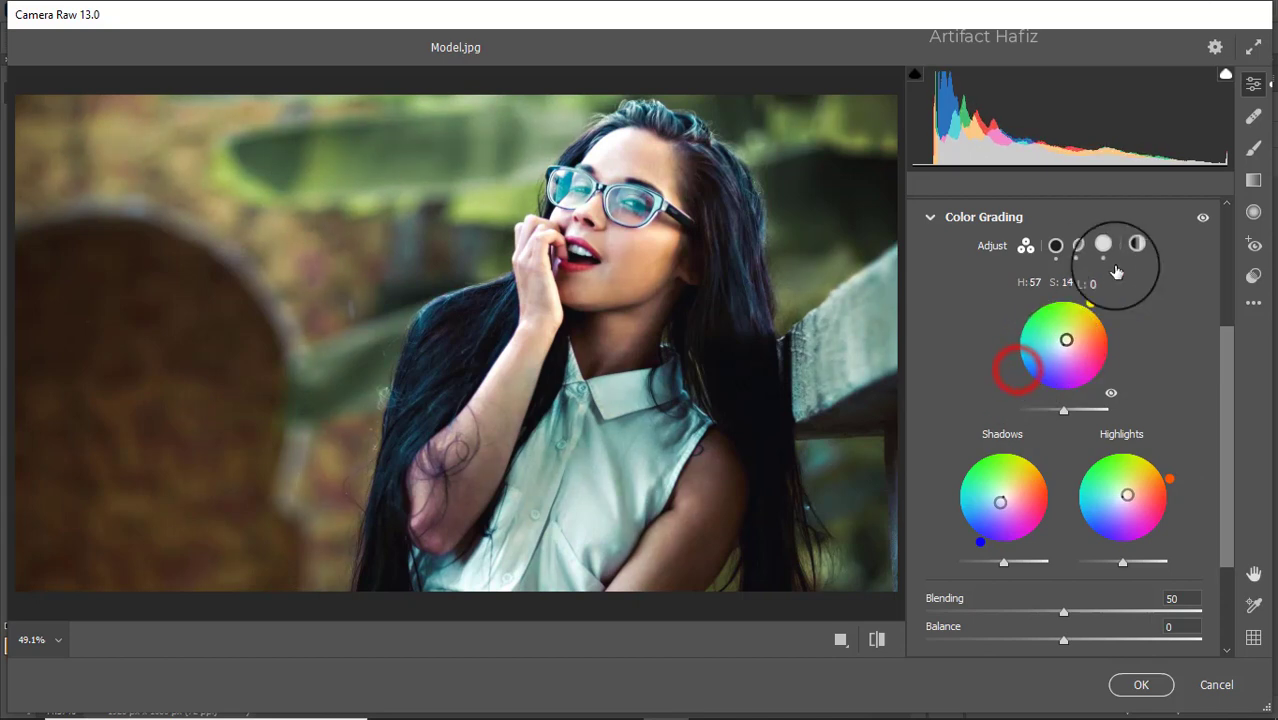
mouse_move(1019, 376)
mouse_down()
mouse_move(1011, 338)
mouse_move(1157, 271)
mouse_up()
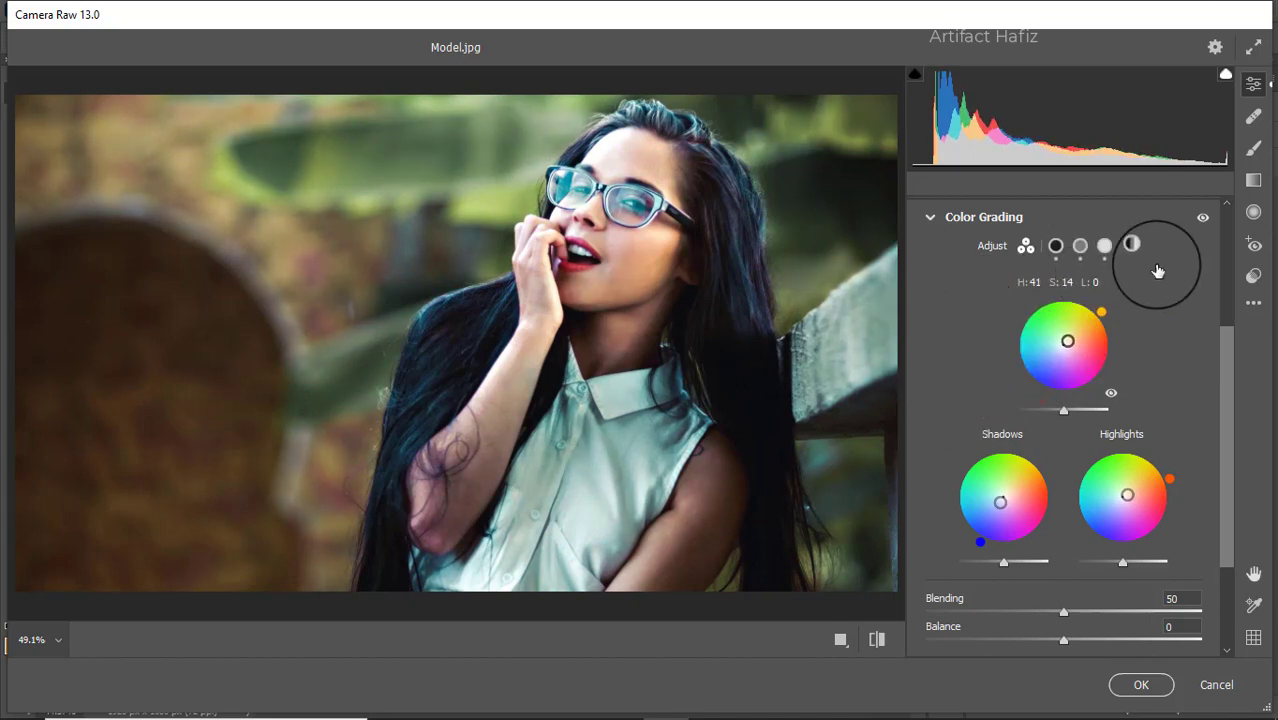
scroll(1060, 337, down, 3)
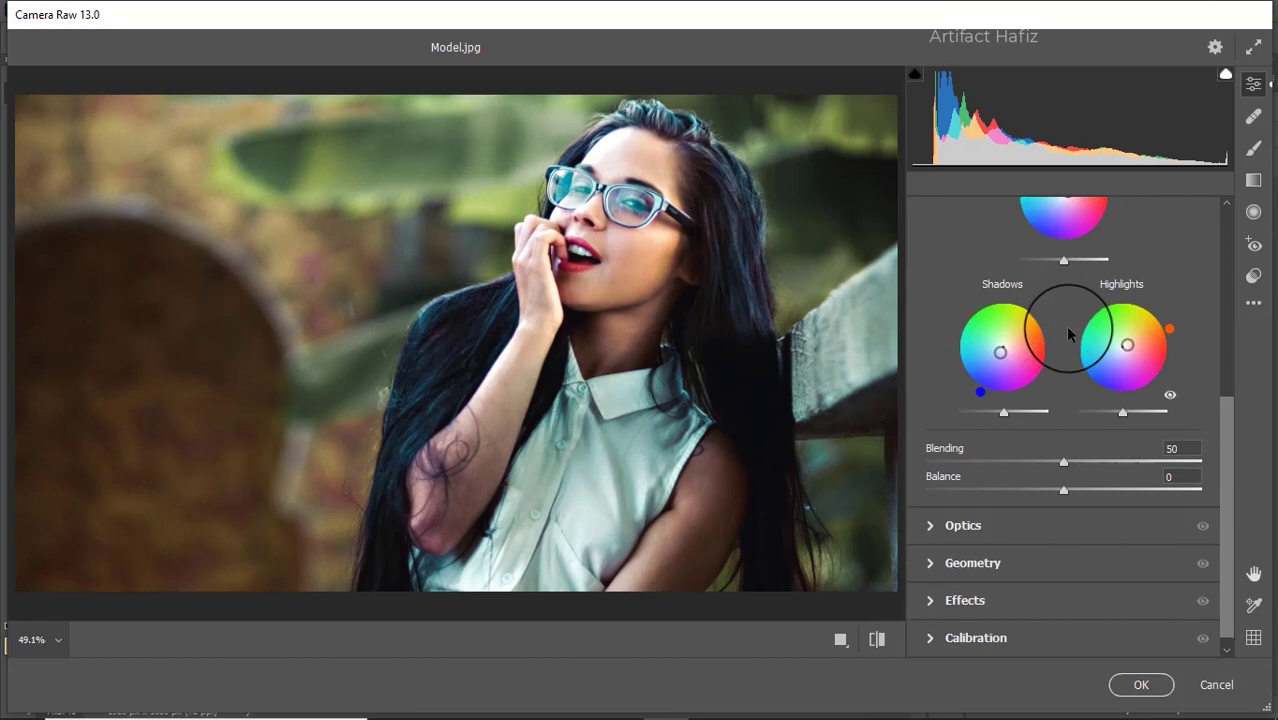
Step: Add a post-crop vignette of -27 with Feather 66
click(991, 600)
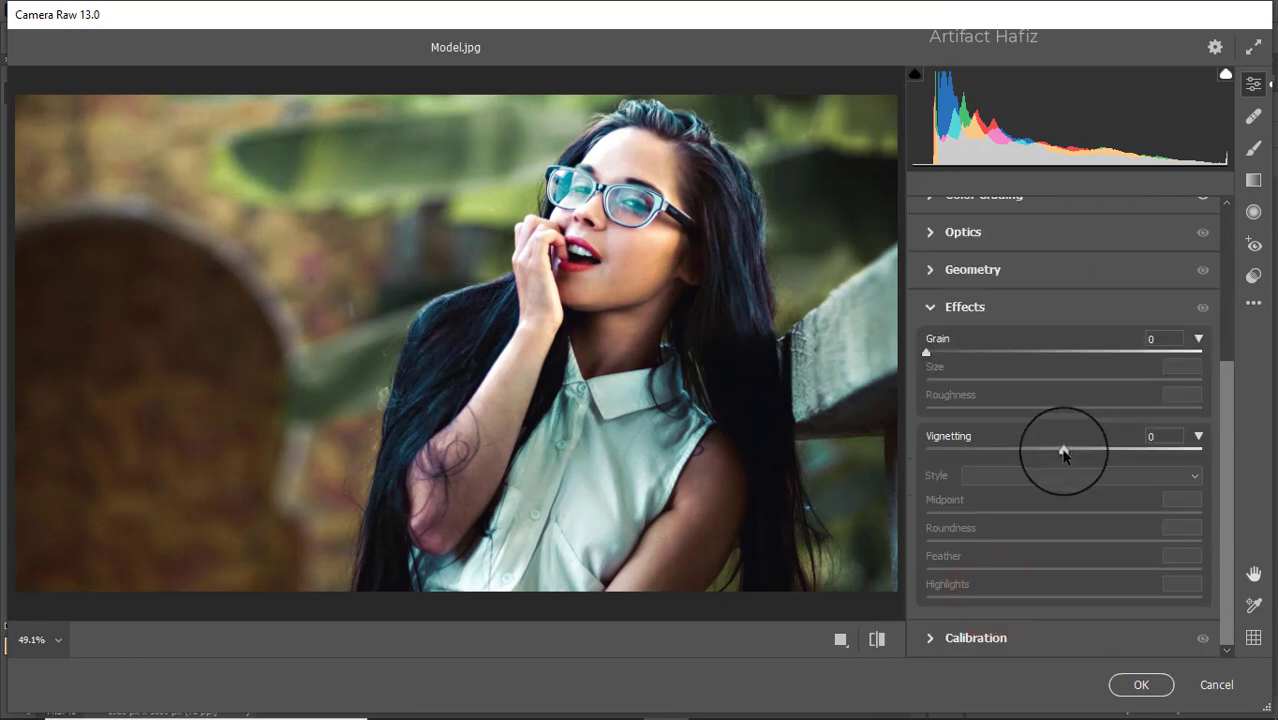
drag(1063, 450, 1026, 454)
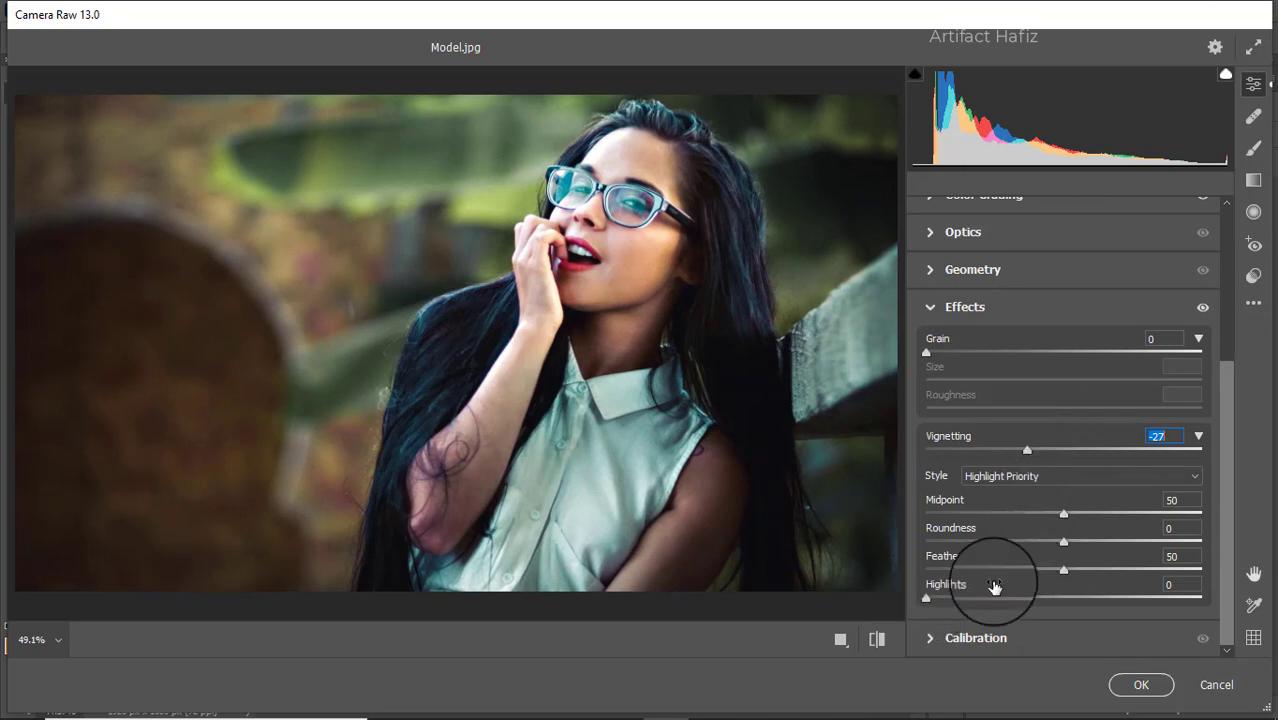
drag(1063, 569, 1110, 572)
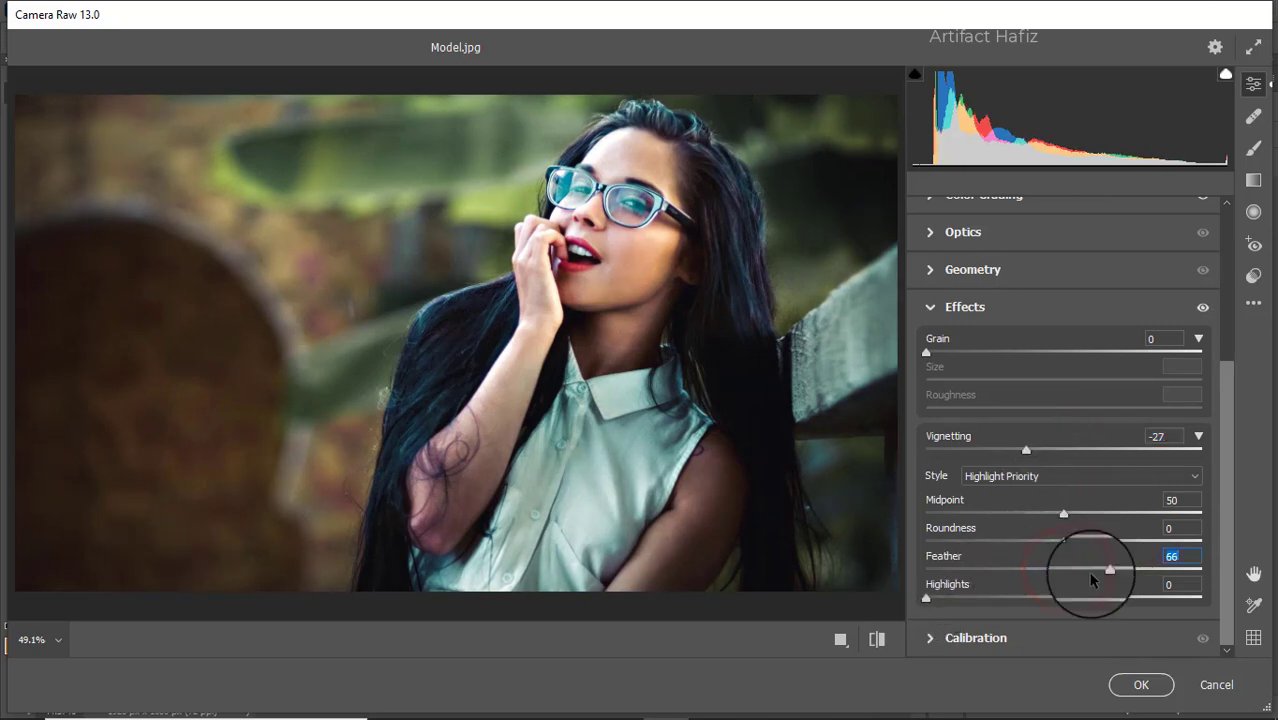
Step: Set Calibration primary saturations to Red -31, Green +37, Blue -10
click(948, 640)
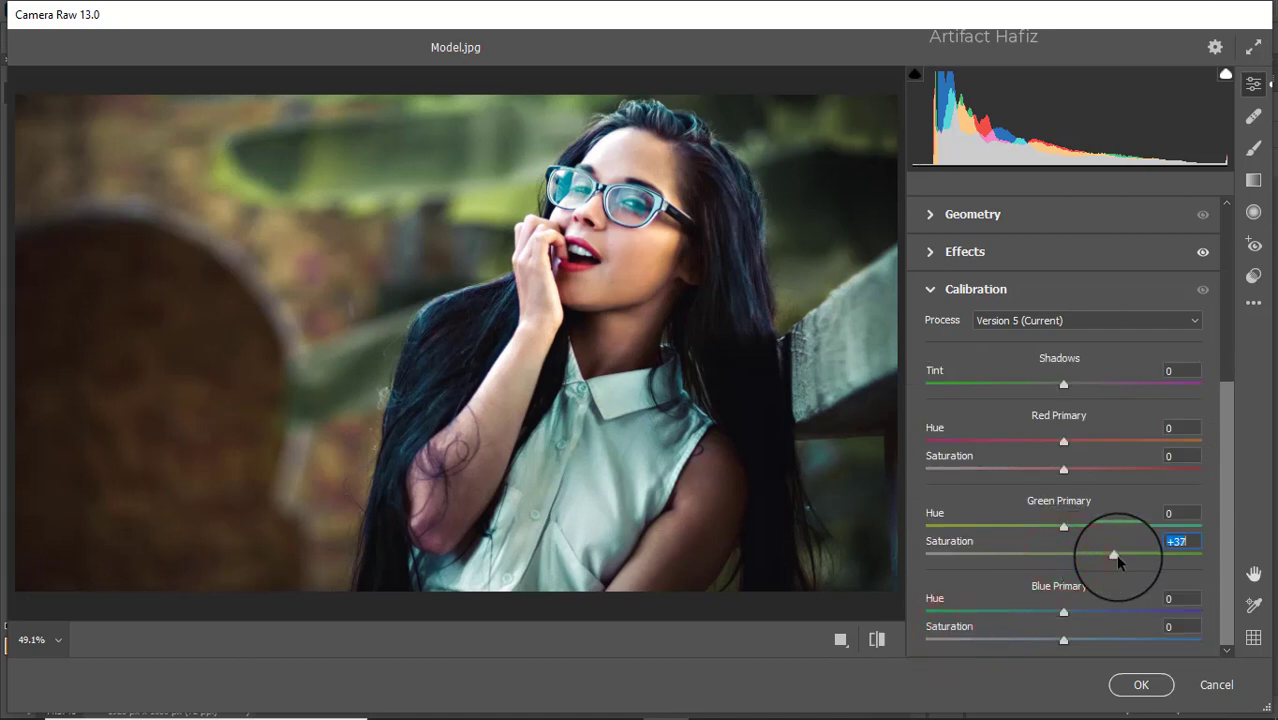
click(1063, 469)
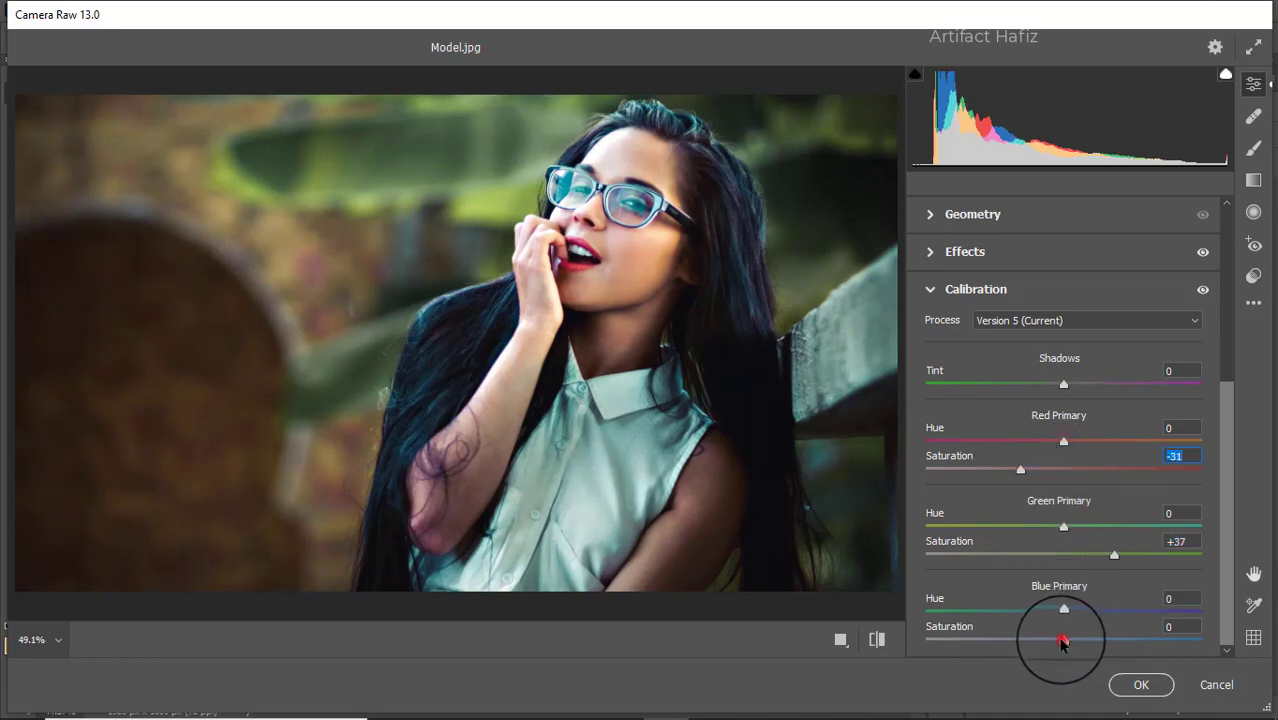
drag(1063, 643, 1035, 643)
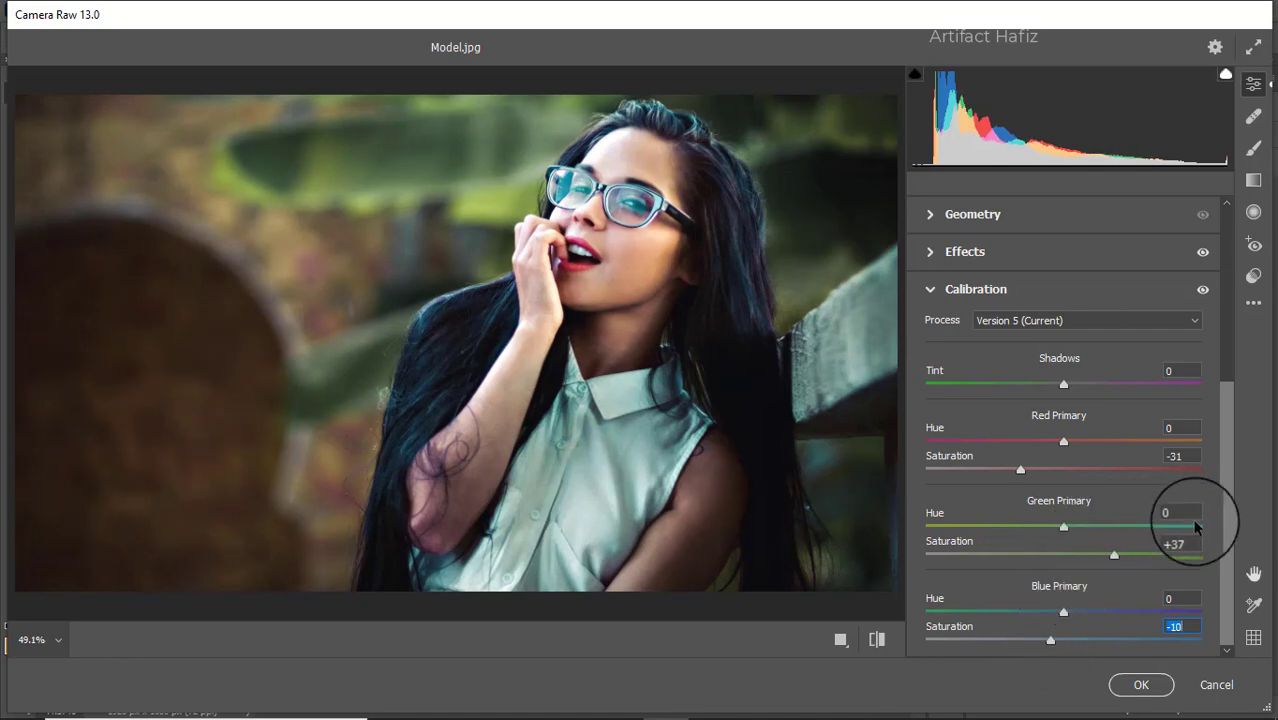
Step: Apply the Camera Raw filter and toggle Background copy visibility to compare before and after
click(1141, 684)
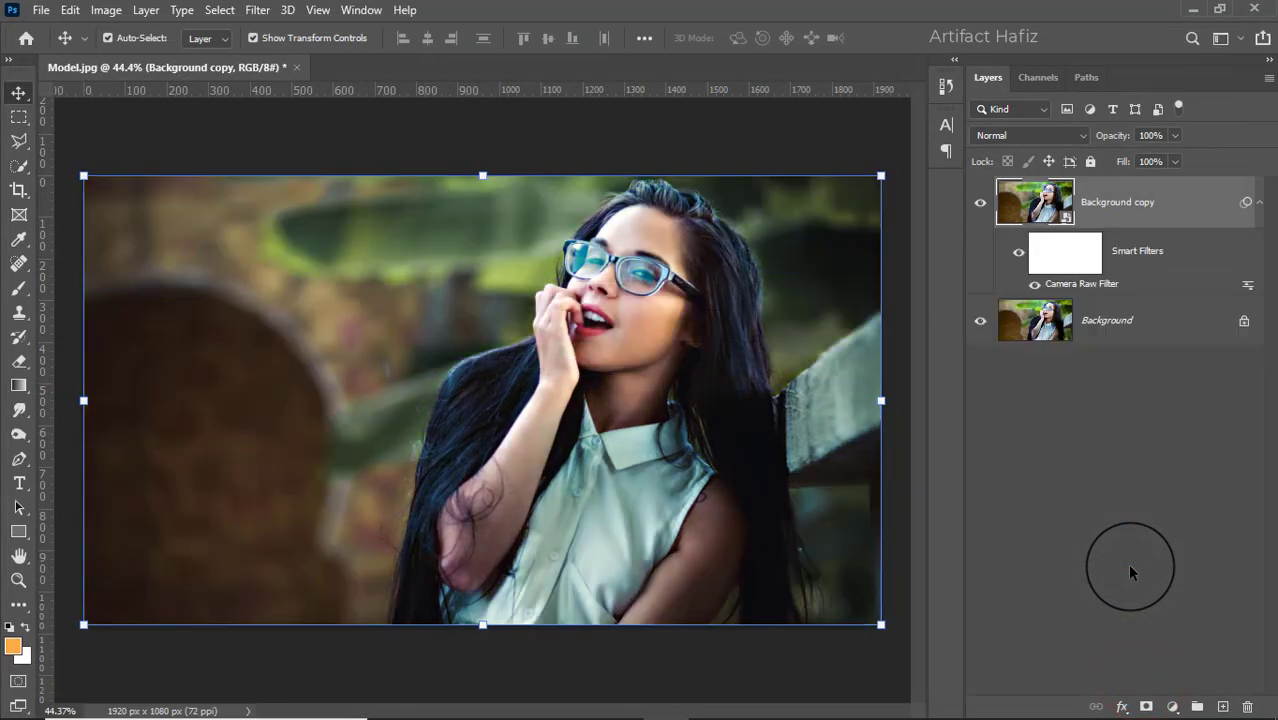
click(981, 203)
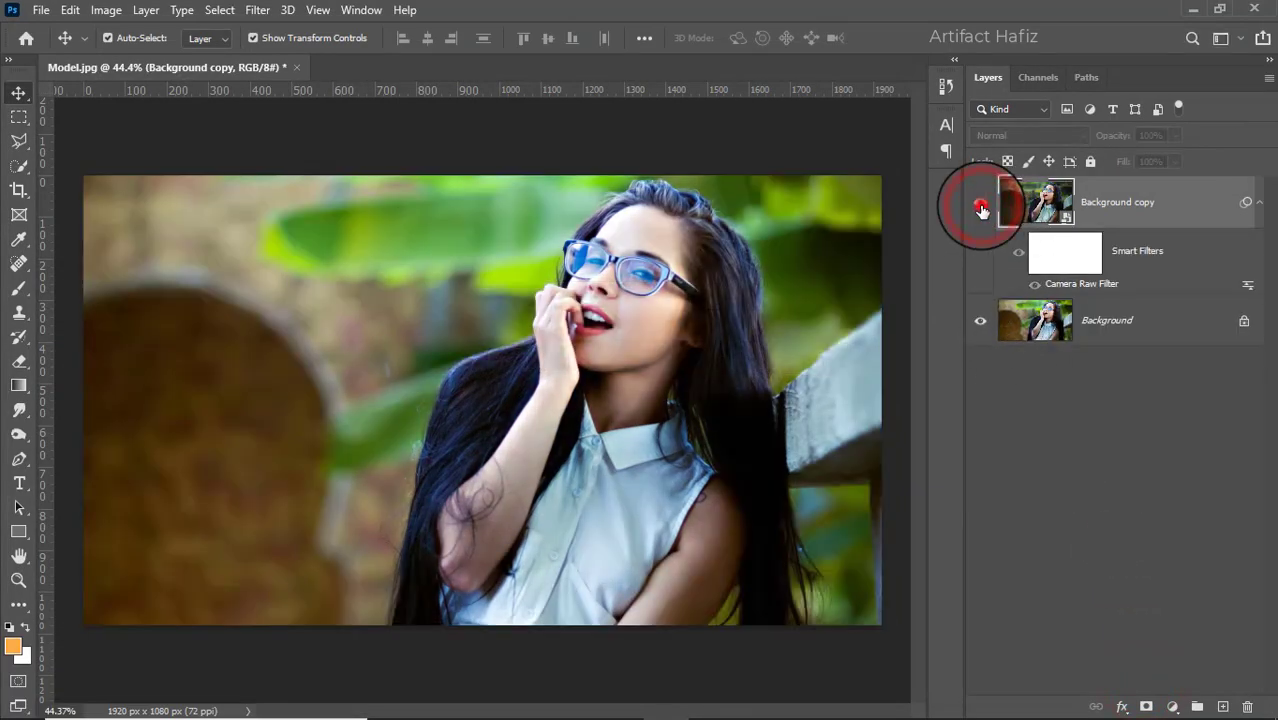
click(981, 205)
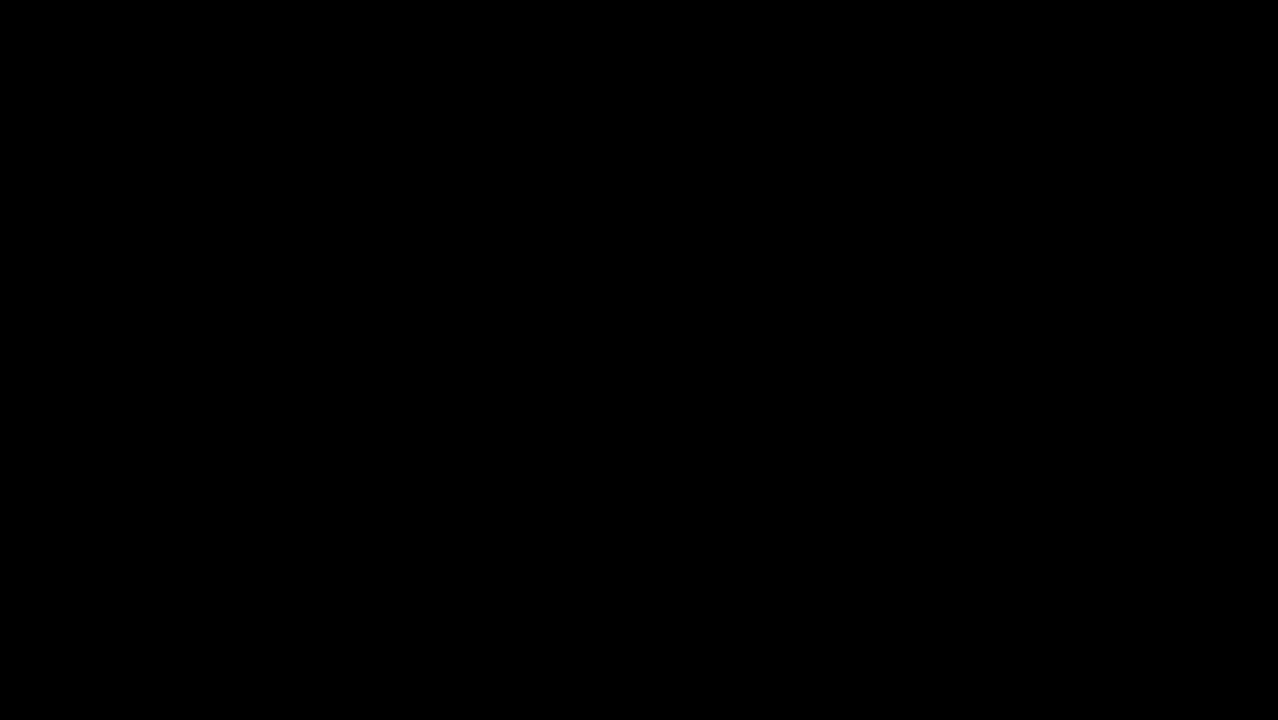